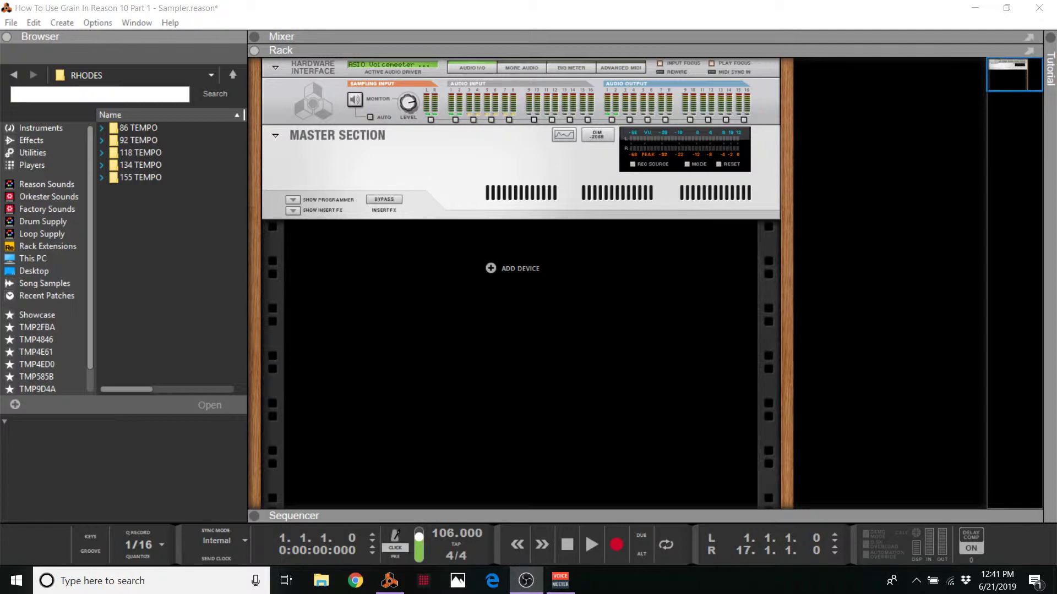
# - Add a Grain Sample Manipulator instrument to the empty rack and unfold its mix channel
pyautogui.click(488, 267)
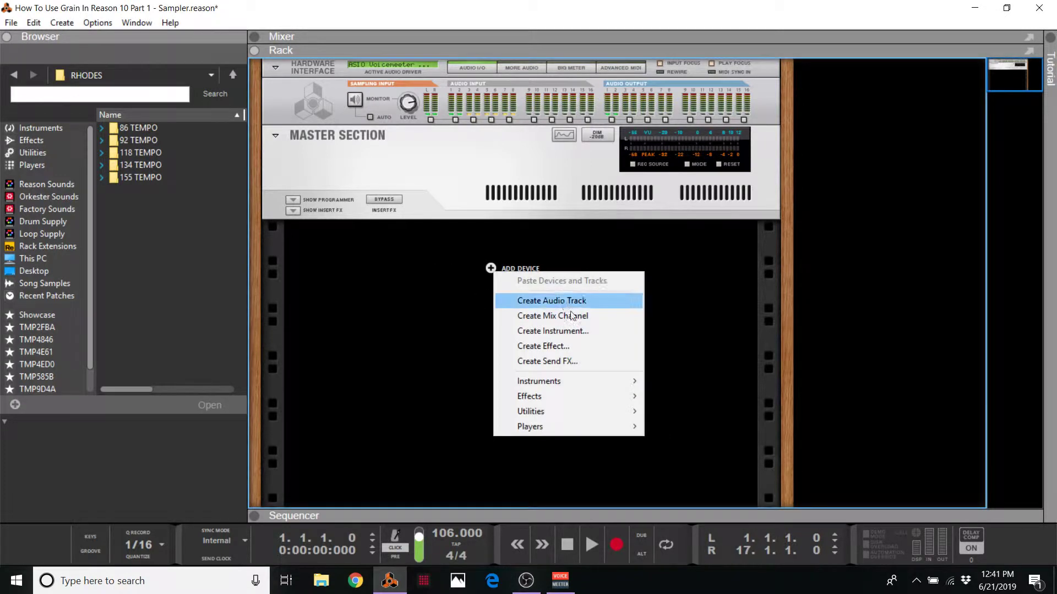
pyautogui.moveTo(587, 383)
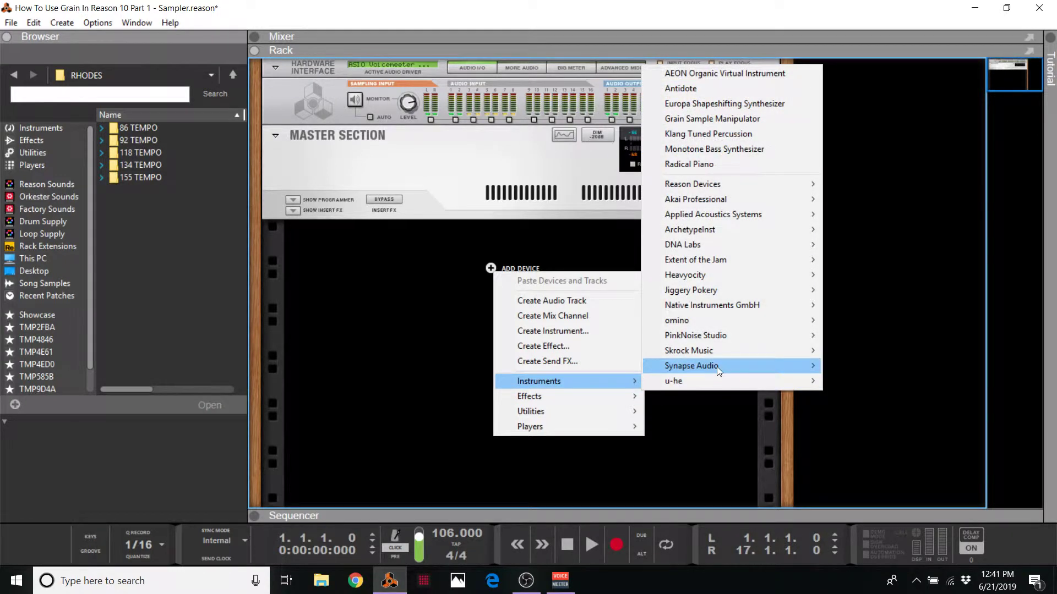
pyautogui.click(738, 123)
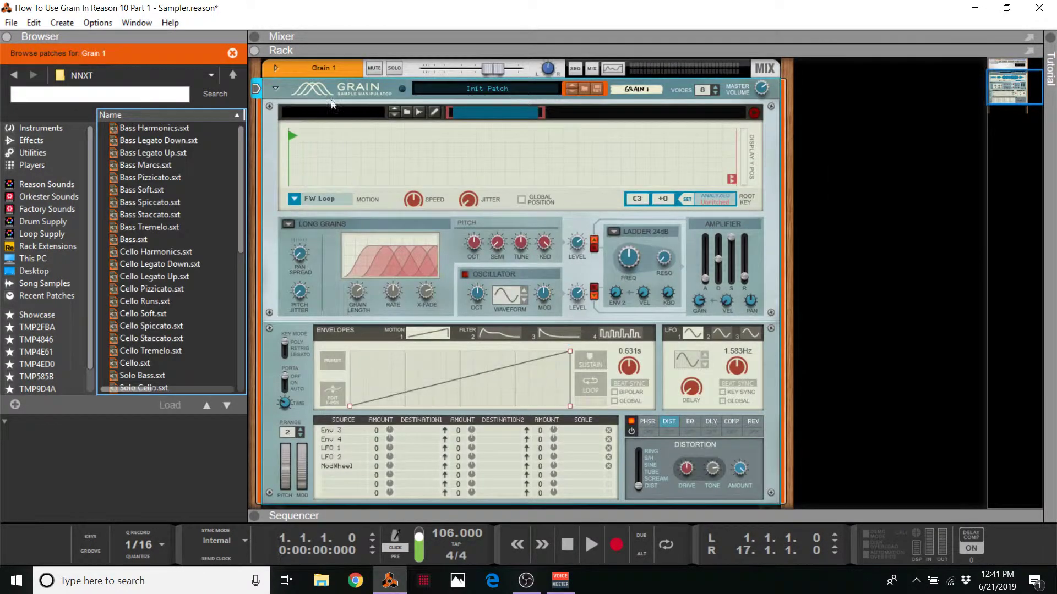
pyautogui.click(277, 69)
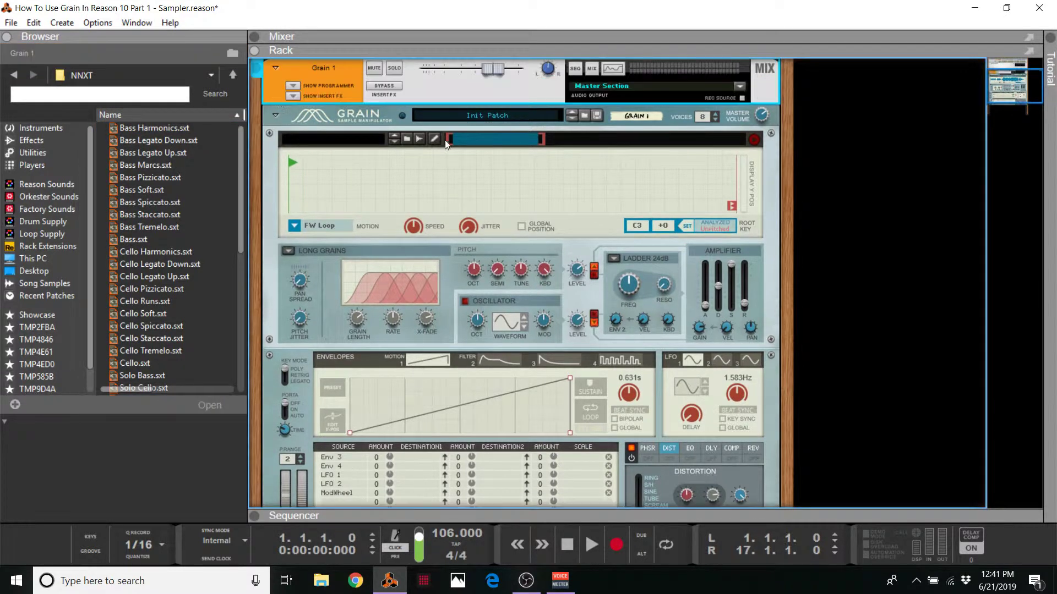
# - Set Grain's voices to 1 and extend the sample overview range to its full width
pyautogui.click(738, 118)
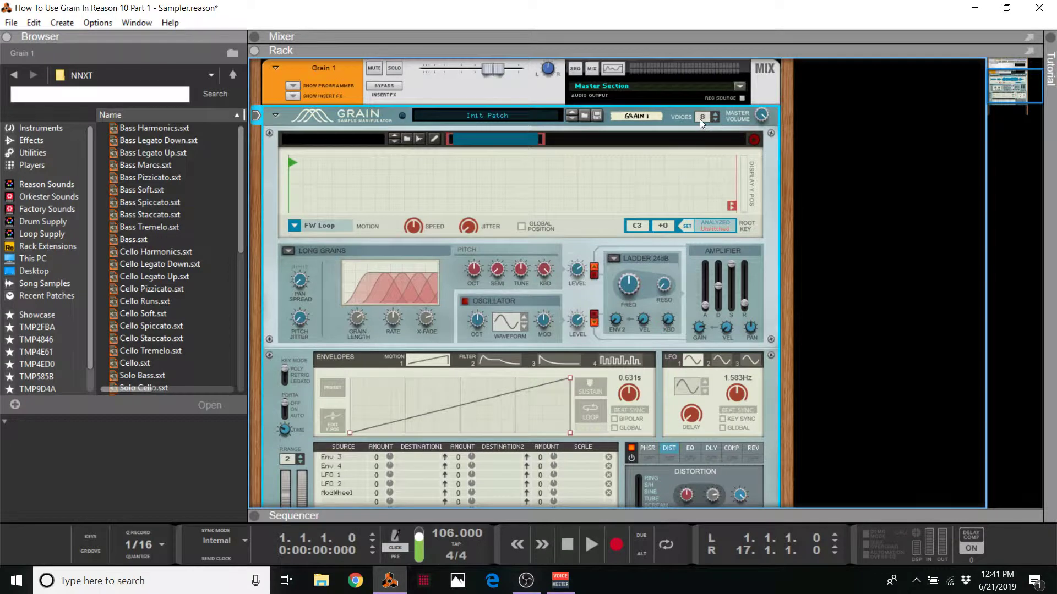
pyautogui.moveTo(702, 120); pyautogui.dragTo(708, 152)
pyautogui.moveTo(702, 86); pyautogui.dragTo(705, 124)
pyautogui.moveTo(542, 142); pyautogui.dragTo(786, 129)
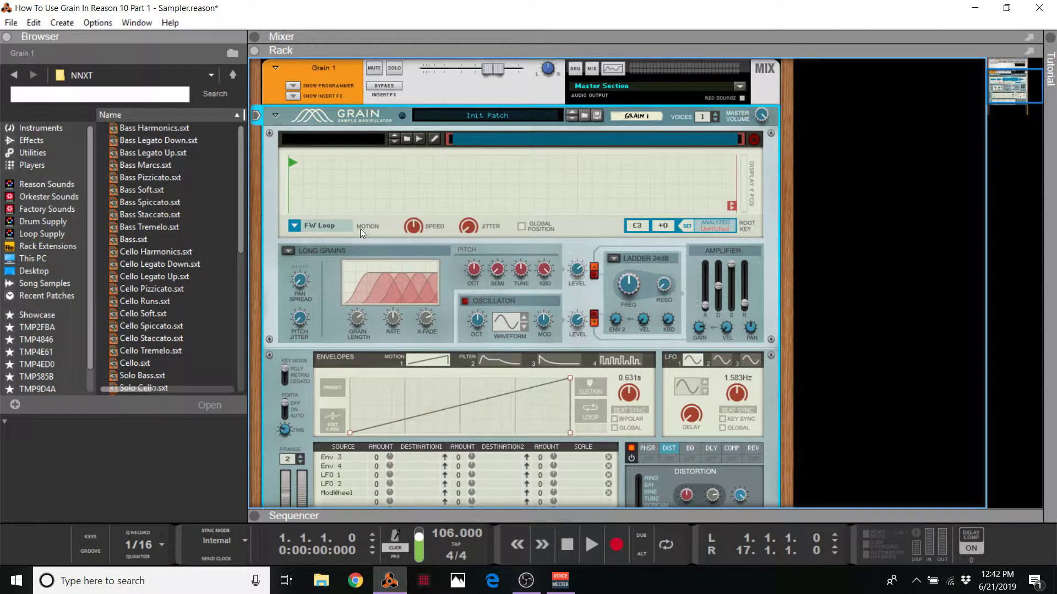
# - Set Grain's motion mode to One Shot
pyautogui.click(335, 222)
pyautogui.click(357, 248)
pyautogui.click(337, 226)
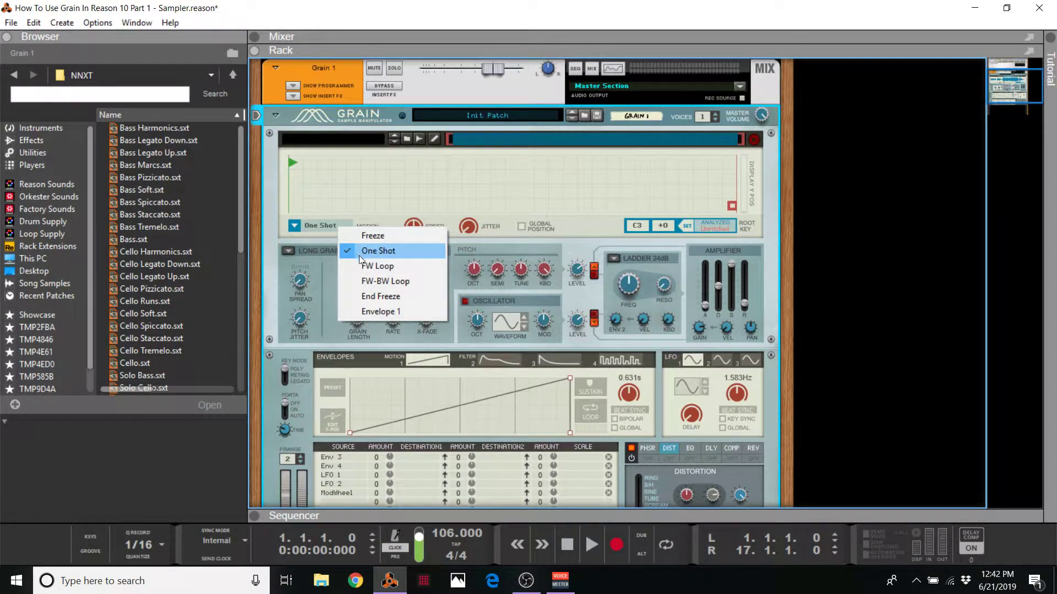
pyautogui.click(318, 227)
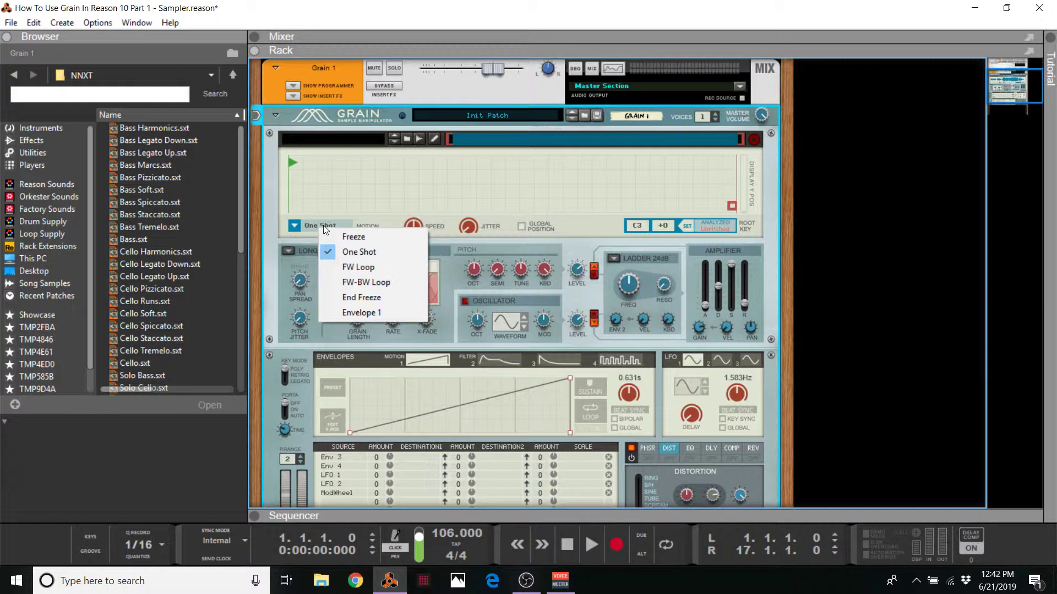
pyautogui.click(352, 254)
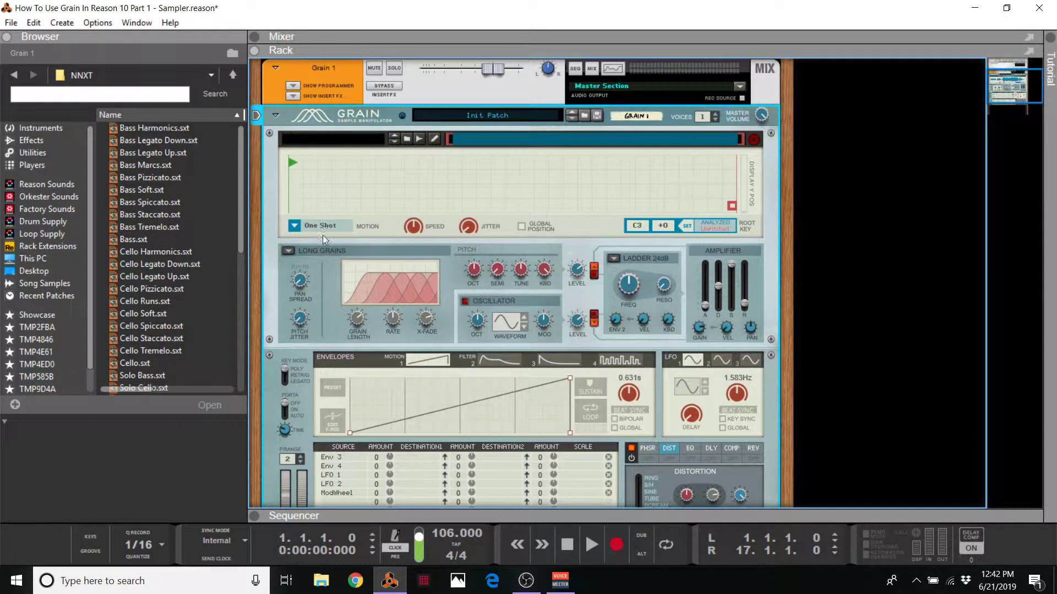
# - Change Grain's playback algorithm to Tape
pyautogui.click(293, 245)
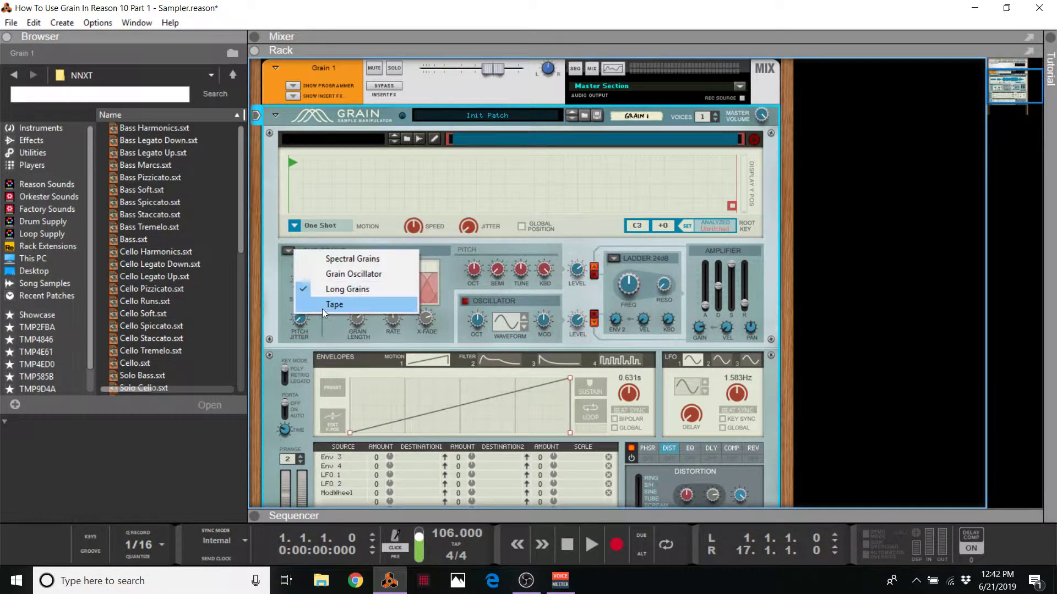
pyautogui.click(322, 309)
pyautogui.click(287, 250)
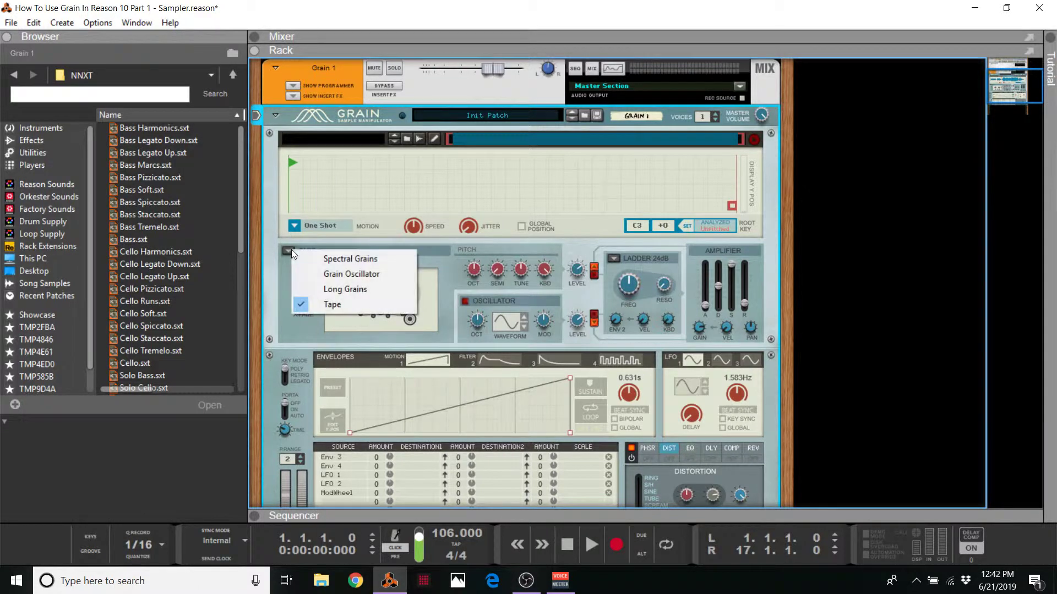
pyautogui.click(306, 303)
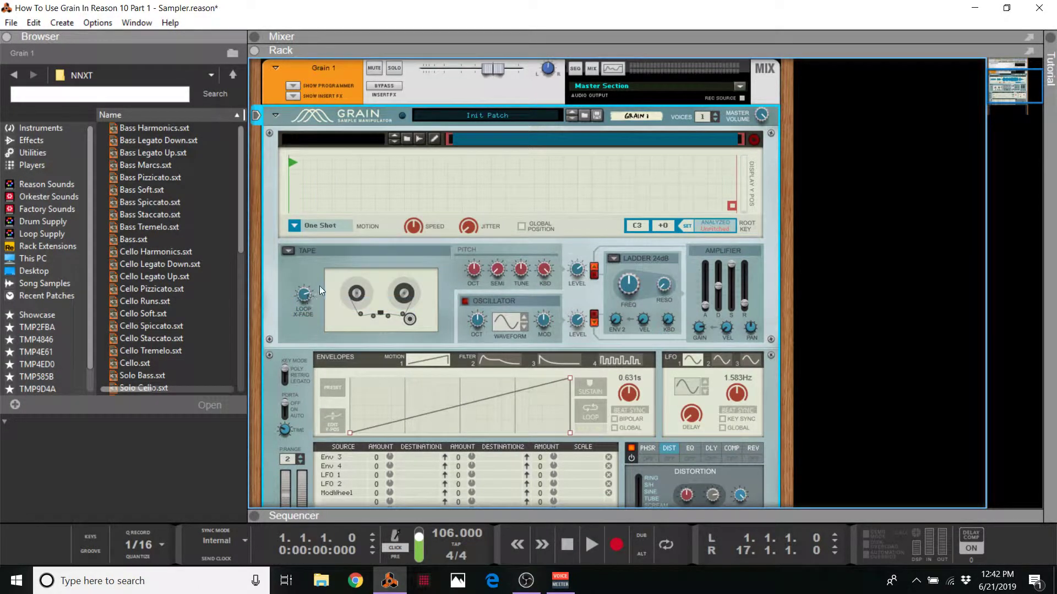
pyautogui.click(312, 224)
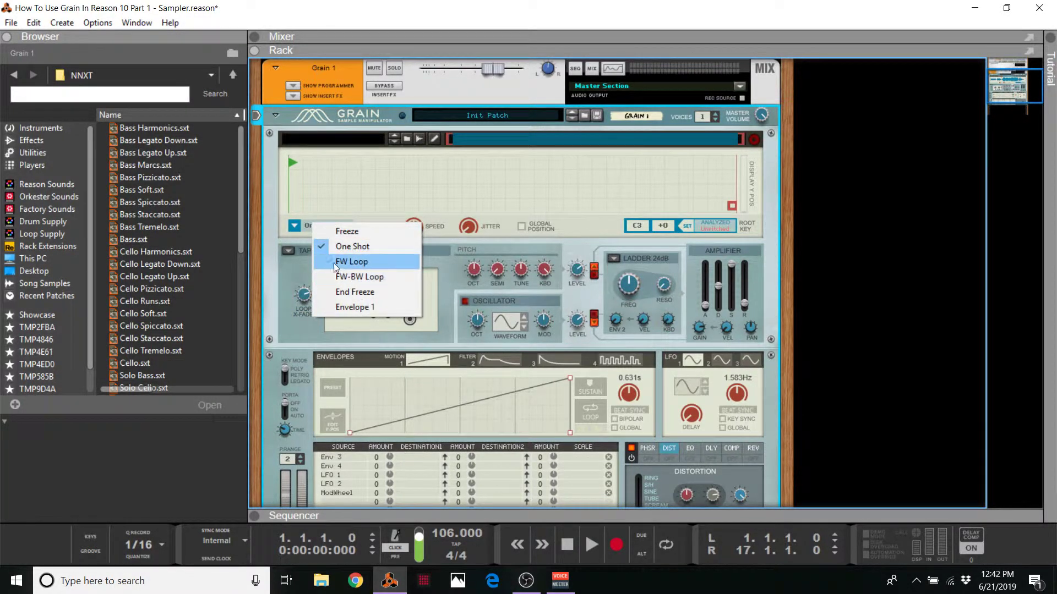
pyautogui.click(289, 268)
pyautogui.moveTo(308, 307)
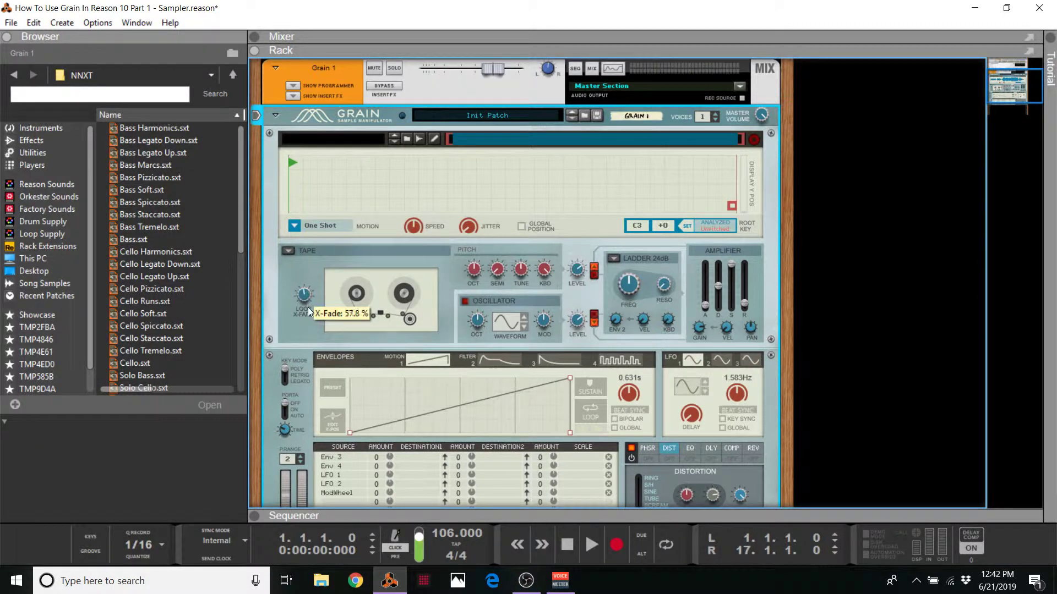
pyautogui.moveTo(312, 315)
pyautogui.mouseDown()
pyautogui.moveTo(309, 303)
pyautogui.moveTo(315, 326)
pyautogui.mouseUp()
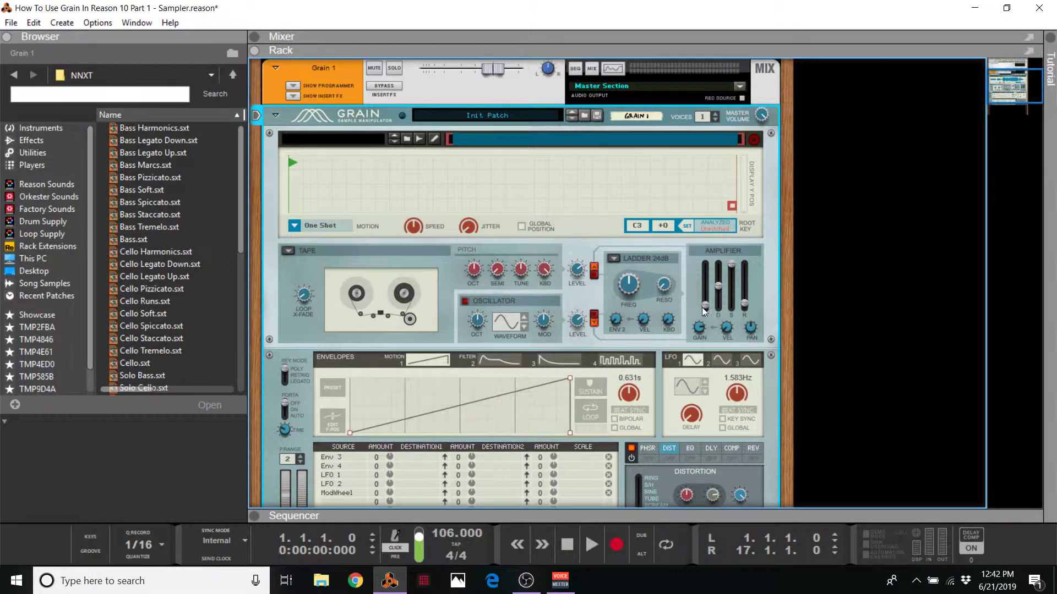
pyautogui.scroll(-2, 598, 349)
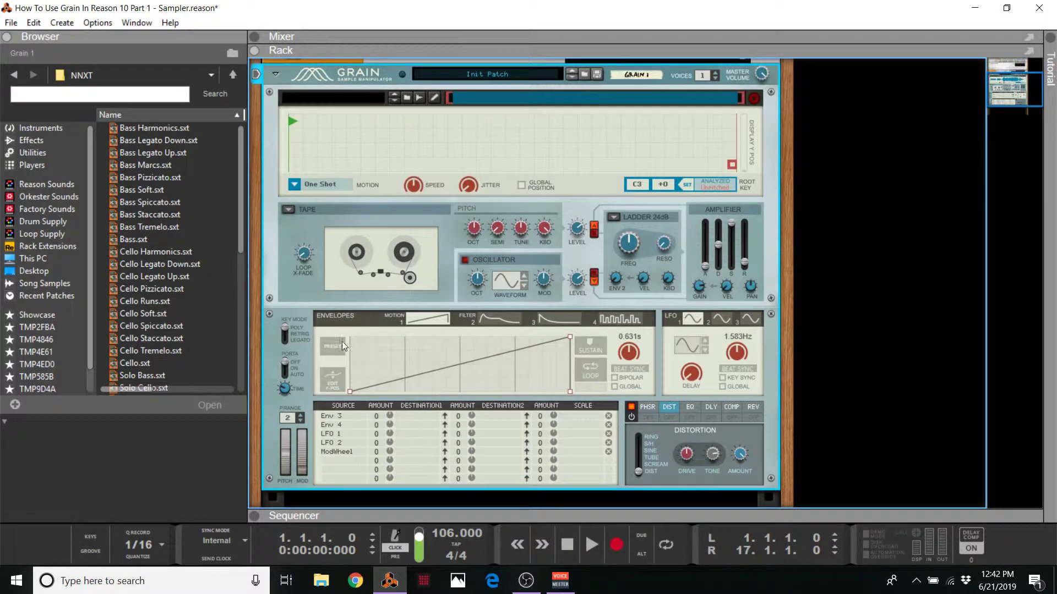
pyautogui.click(291, 335)
pyautogui.scroll(1, 507, 183)
# - Load the Full Track sample from the RHODES 155 TEMPO folder into Grain and set the root key to the analyzed A0 +17
pyautogui.click(14, 75)
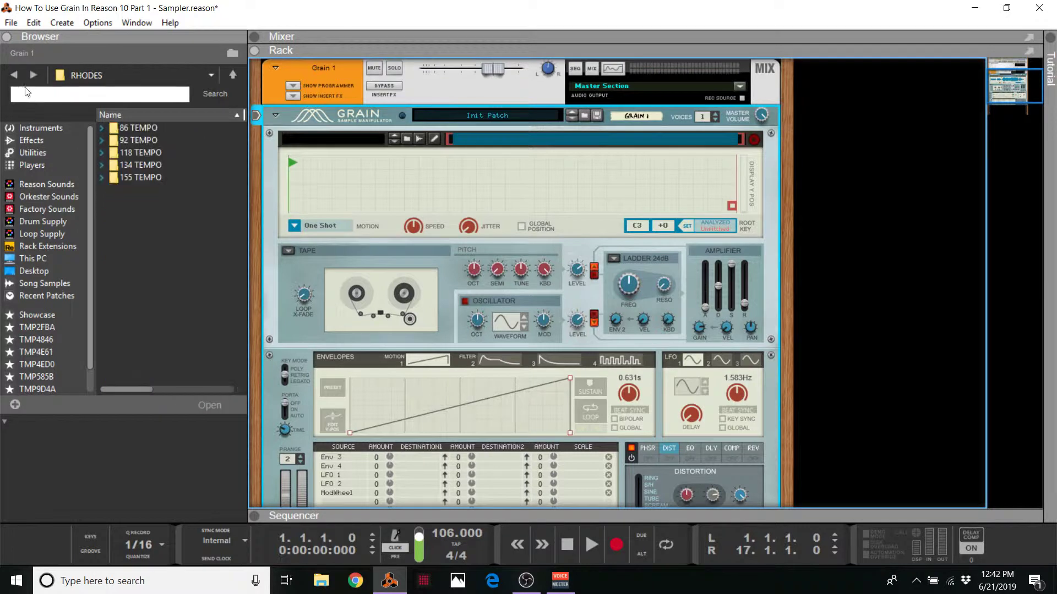
pyautogui.doubleClick(141, 177)
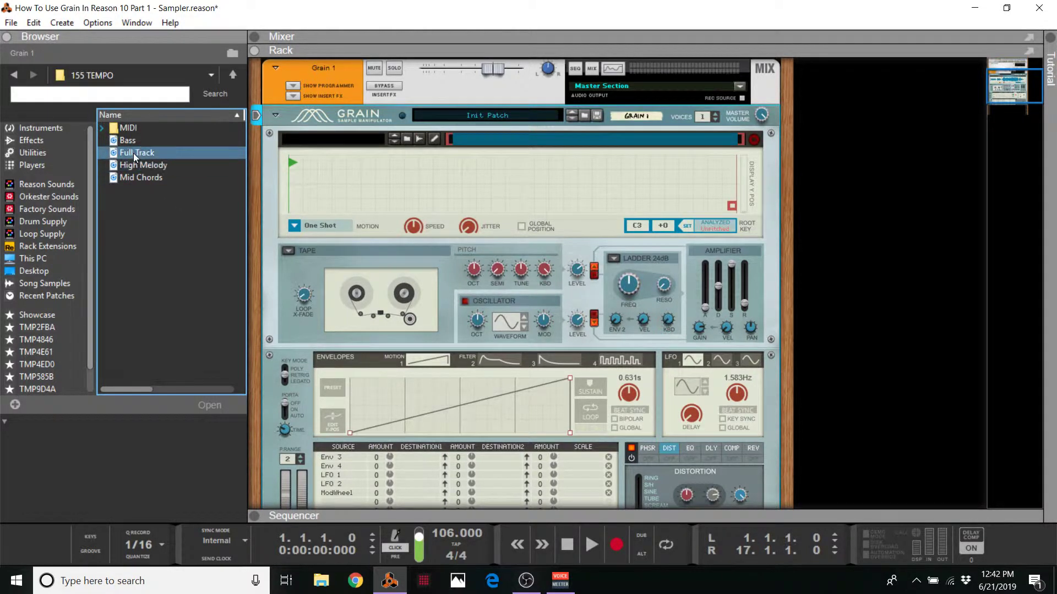
pyautogui.click(111, 154)
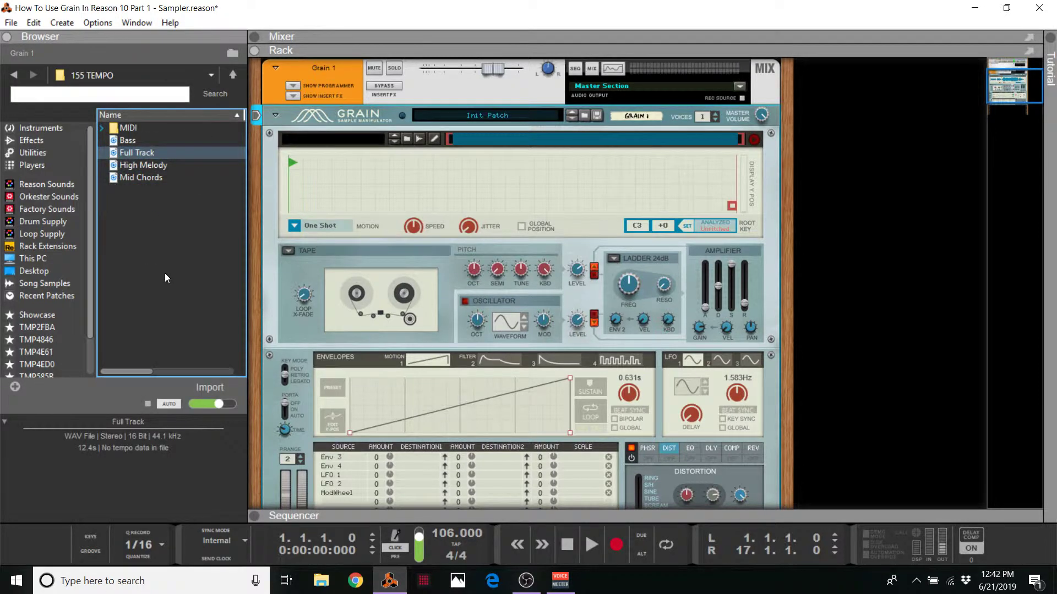
pyautogui.click(130, 155)
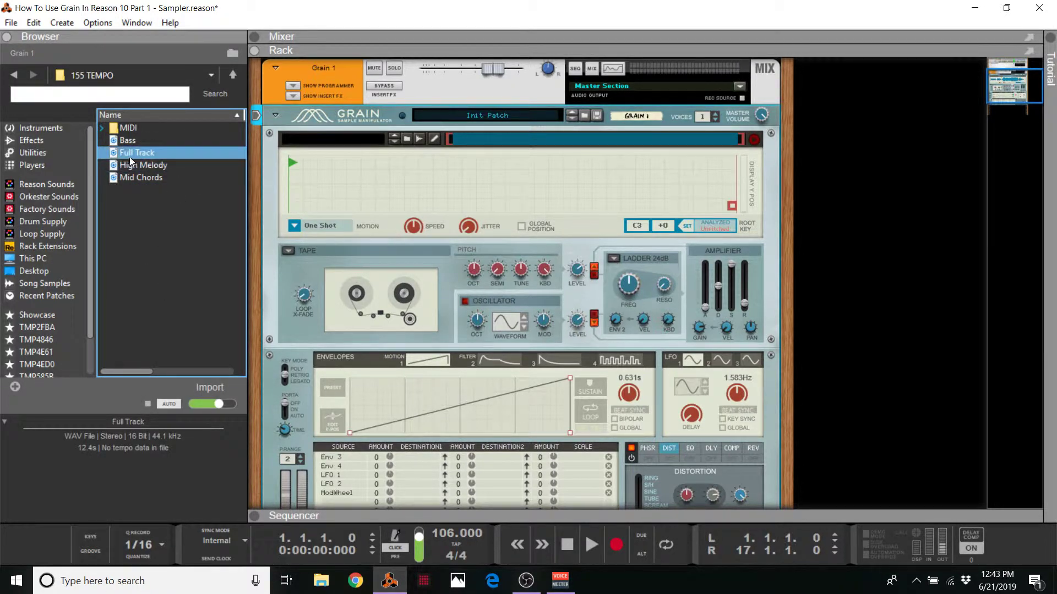
pyautogui.moveTo(127, 153); pyautogui.dragTo(369, 182)
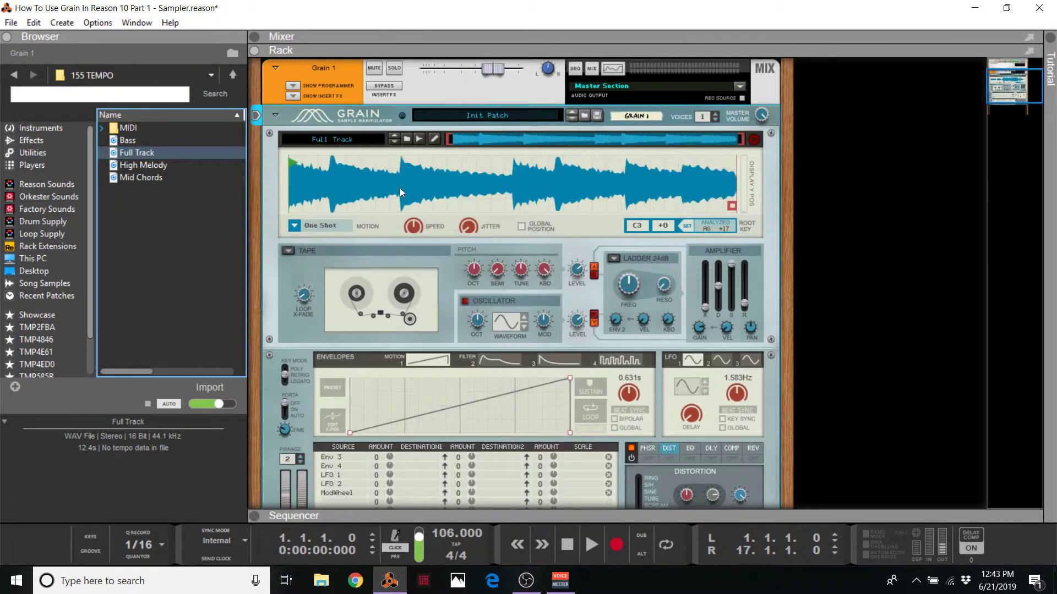
pyautogui.click(687, 226)
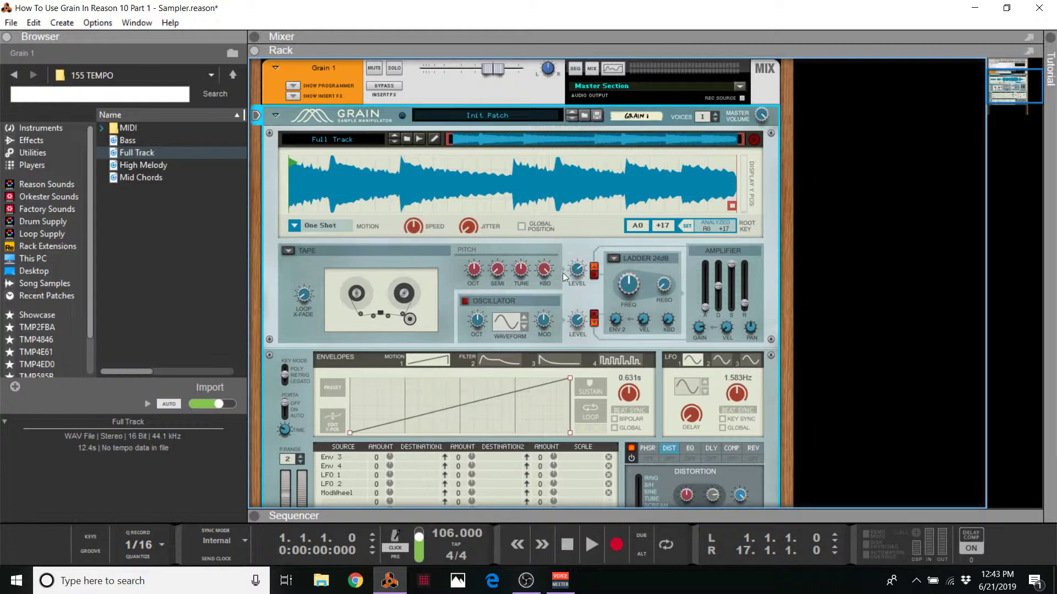
# - Draw a four-bar note clip starting at bar 1 on the Grain 1 sequencer track
pyautogui.press('F7')
pyautogui.press('p')
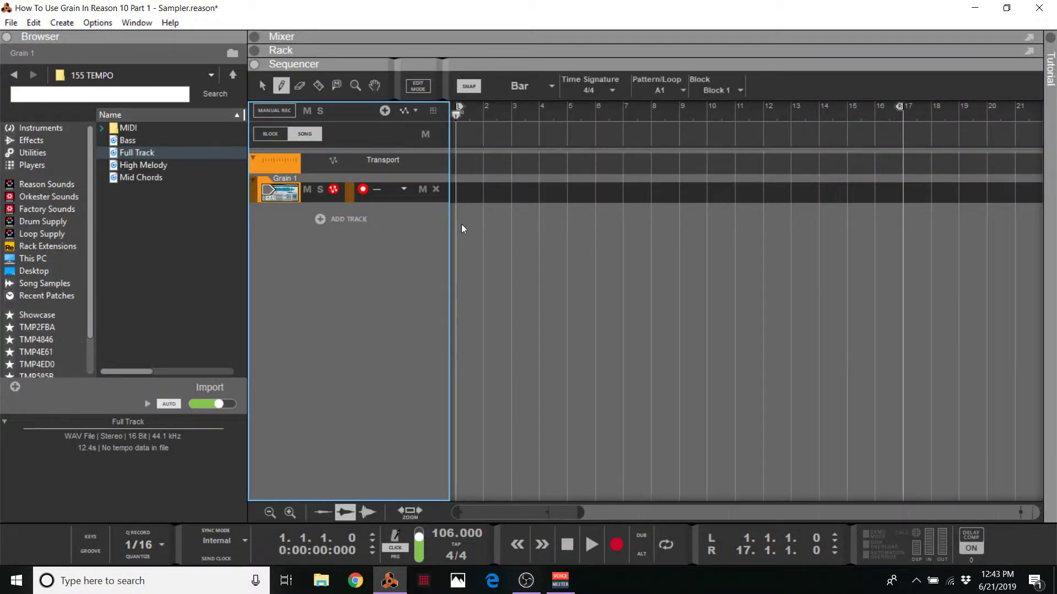
pyautogui.moveTo(460, 191); pyautogui.dragTo(554, 202)
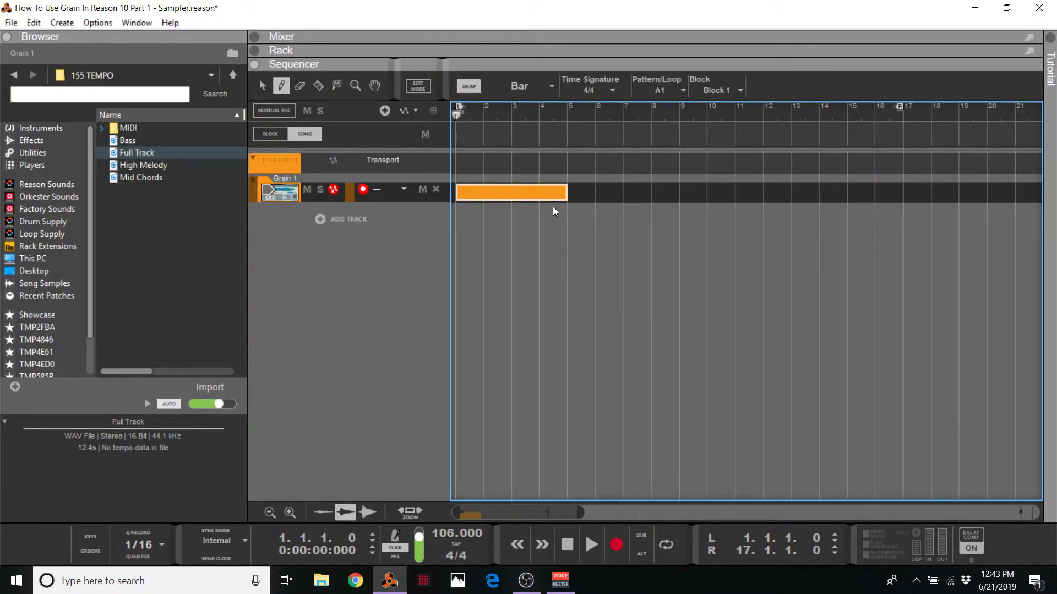
# - Open the clip for note editing, audition keys for the sample's pitch, and draw a D1 note spanning all four bars
pyautogui.hotkey('ctrl', 'e')
pyautogui.click(493, 284)
pyautogui.click(492, 260)
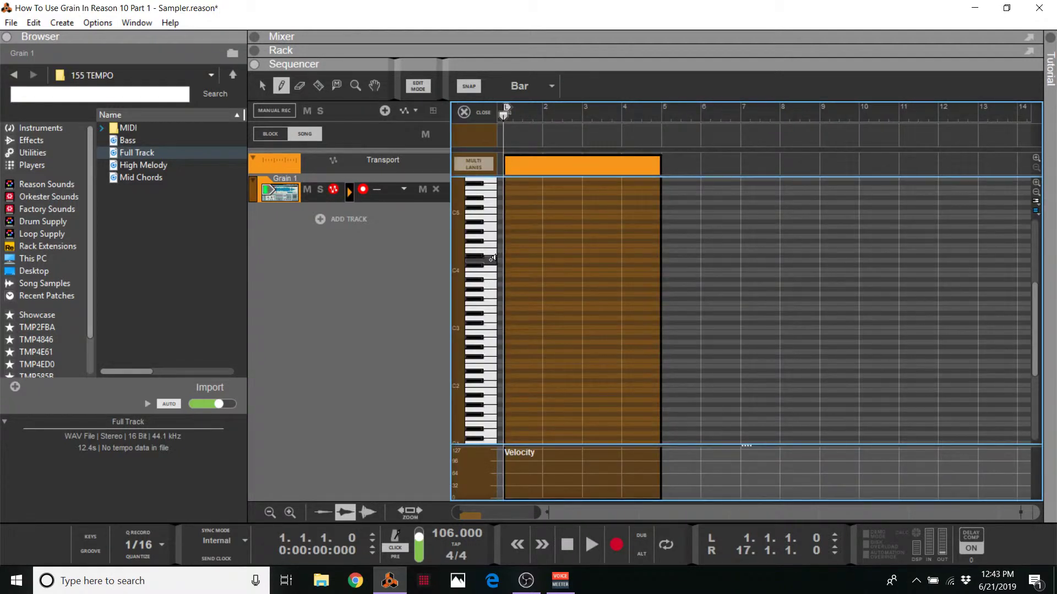
pyautogui.click(487, 361)
pyautogui.scroll(-5, 487, 360)
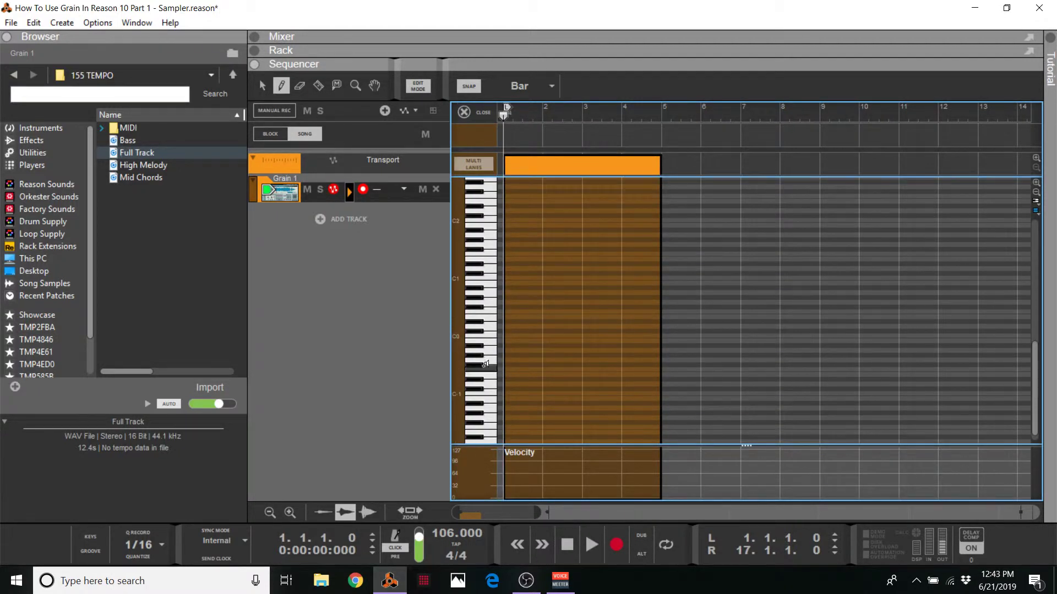
pyautogui.click(488, 306)
pyautogui.scroll(7, 473, 229)
pyautogui.click(480, 202)
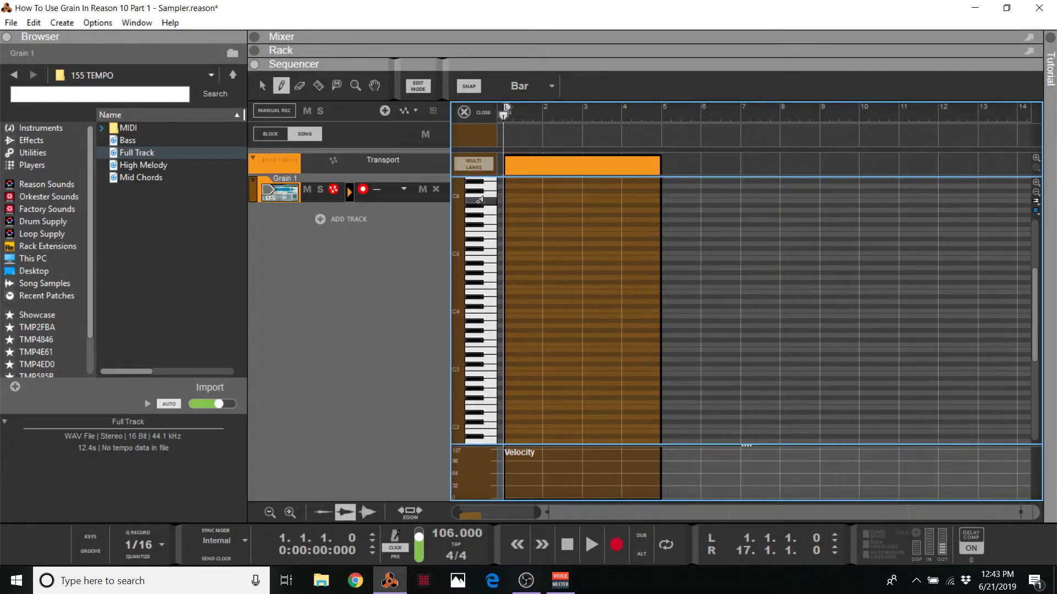
pyautogui.scroll(-7, 487, 369)
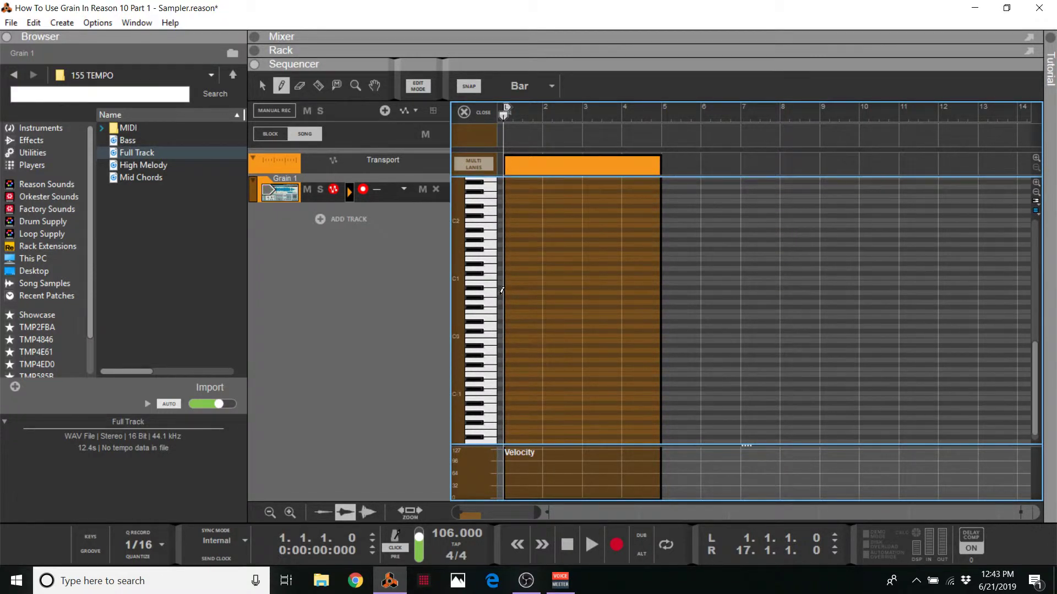
pyautogui.click(491, 291)
pyautogui.moveTo(514, 268); pyautogui.dragTo(639, 269)
# - Play the clip from bar 1 and lower the metronome click level during playback
pyautogui.press('space')
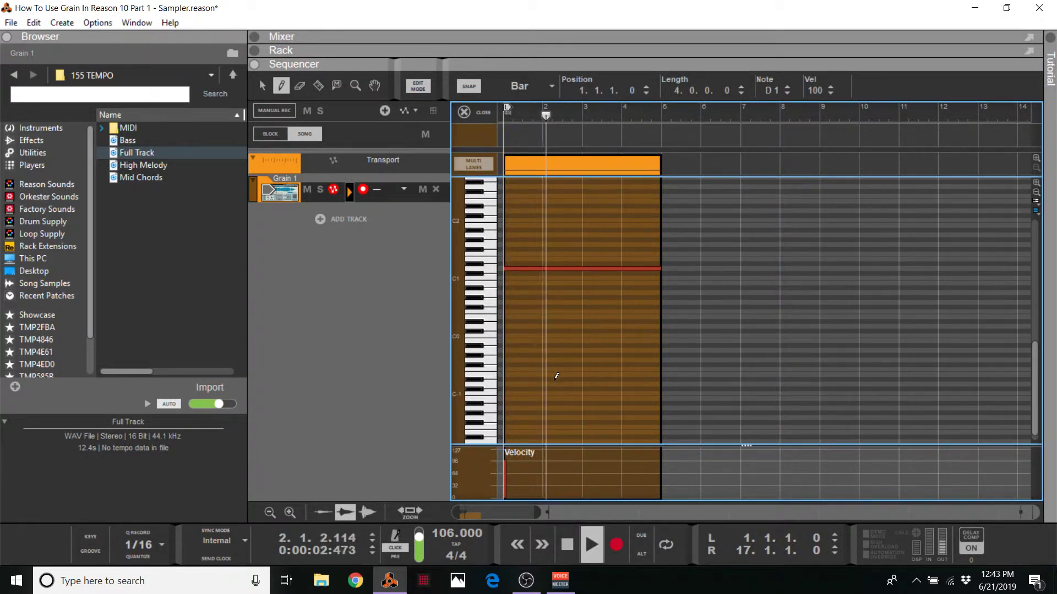
pyautogui.moveTo(418, 543); pyautogui.dragTo(418, 549)
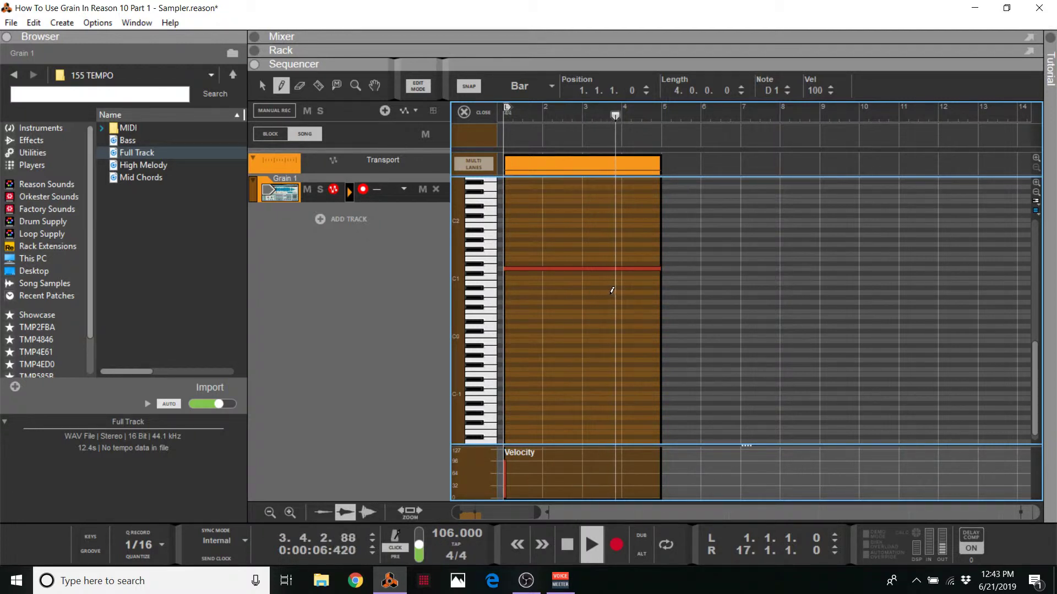
pyautogui.press('space')
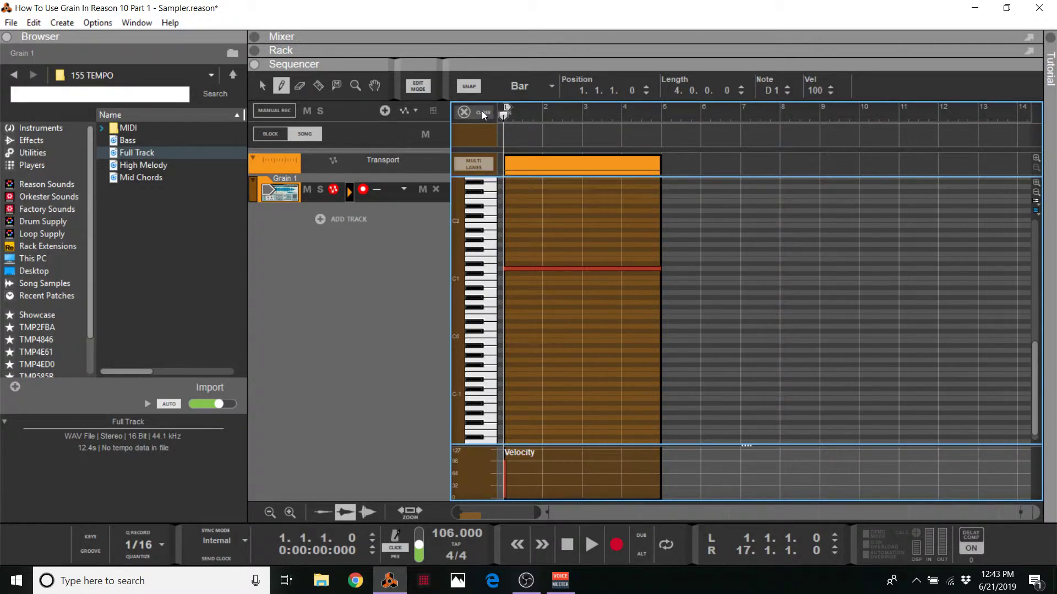
# - Play the D1 note clip from bar 1 and close note editing to return to the arrangement
pyautogui.press('F6')
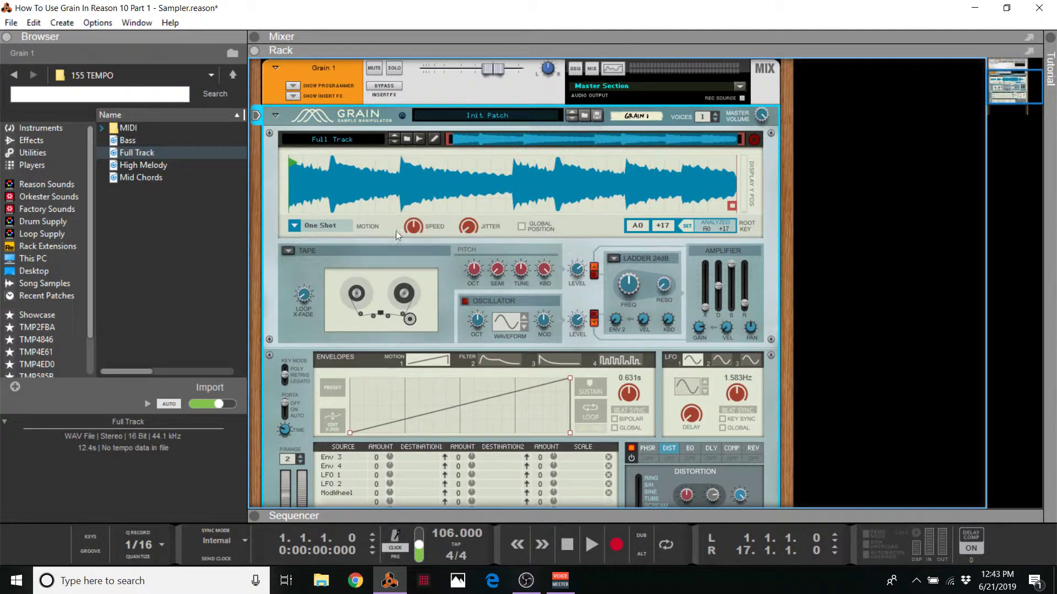
pyautogui.press('F7')
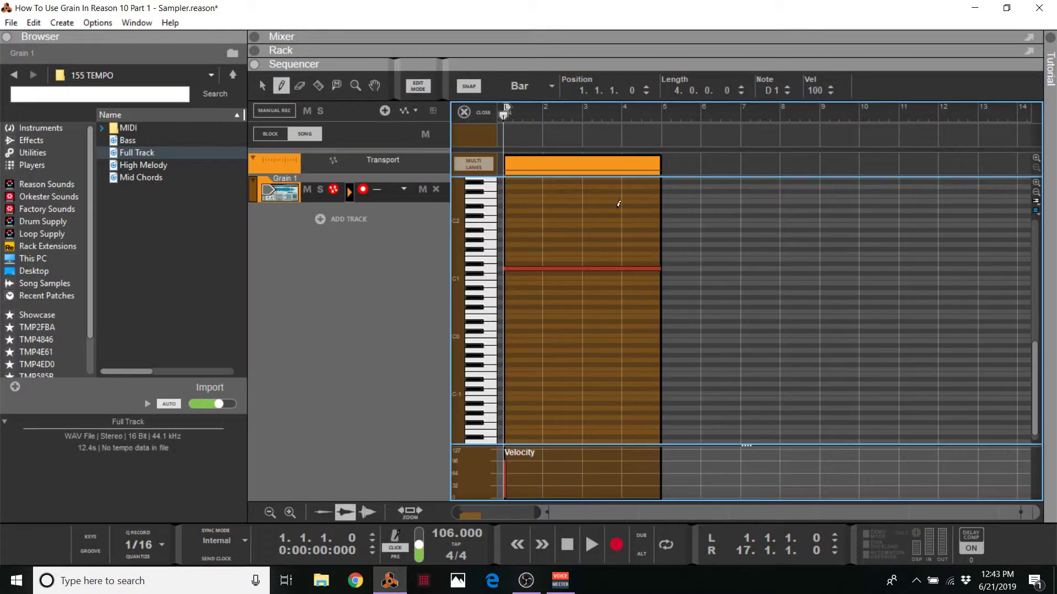
pyautogui.press('space')
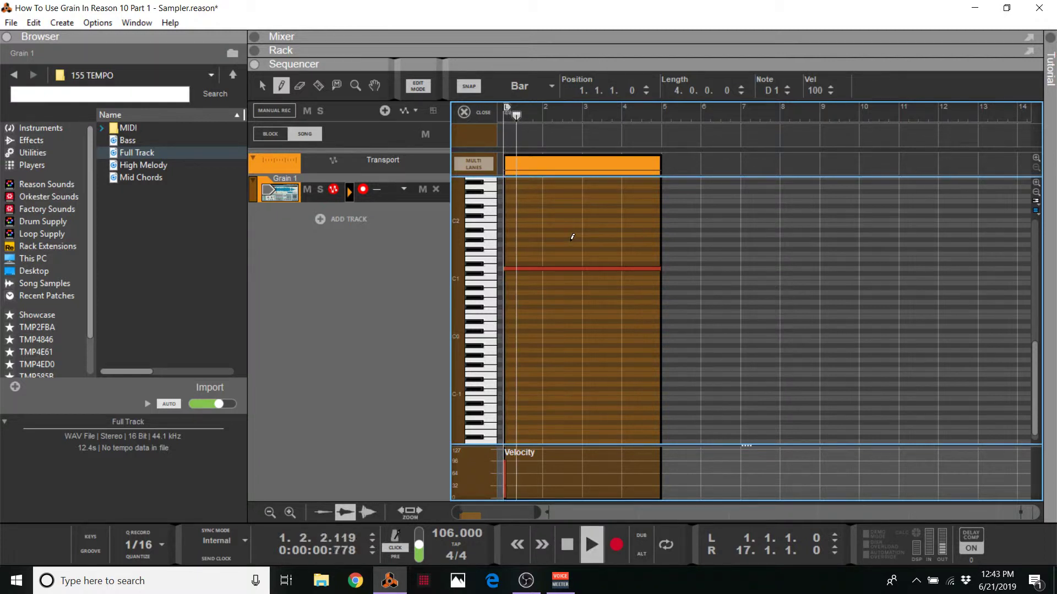
pyautogui.scroll(-1, 570, 176)
pyautogui.press('q')
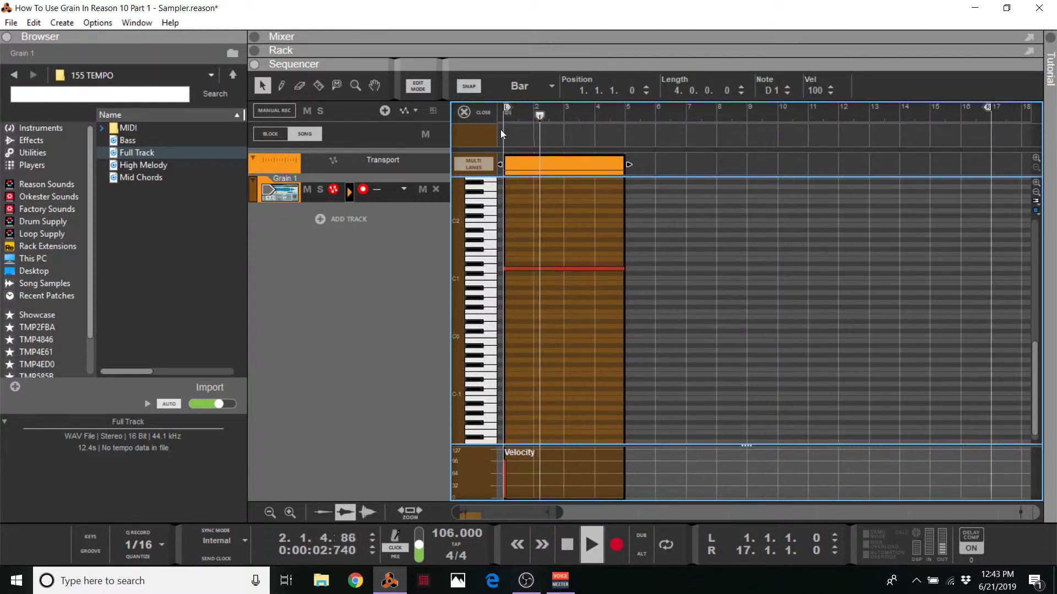
pyautogui.click(483, 112)
pyautogui.moveTo(485, 193); pyautogui.dragTo(589, 192)
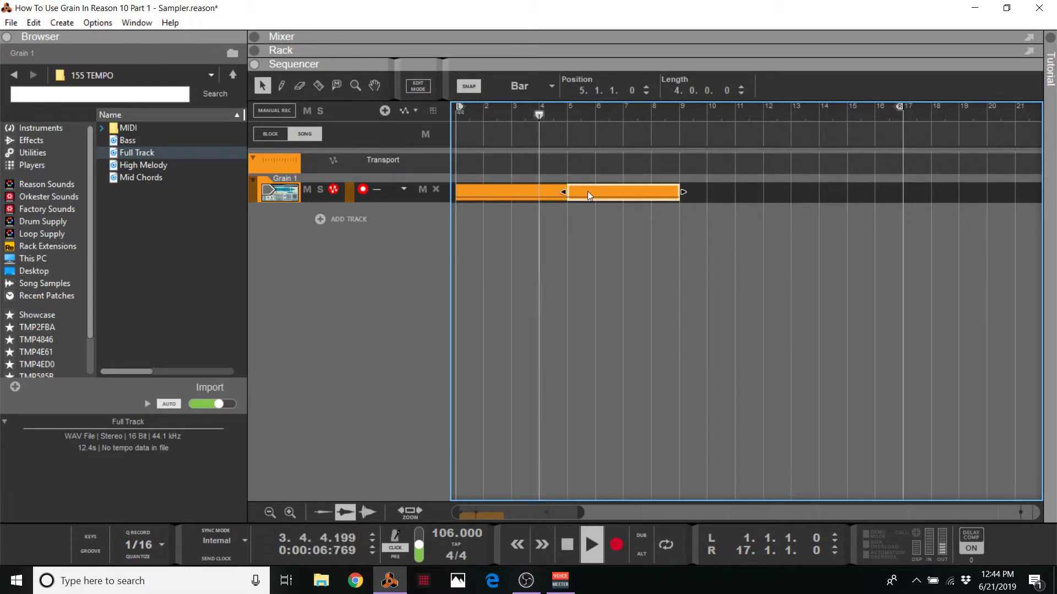
pyautogui.press('space')
pyautogui.hotkey('ctrl', 'z')
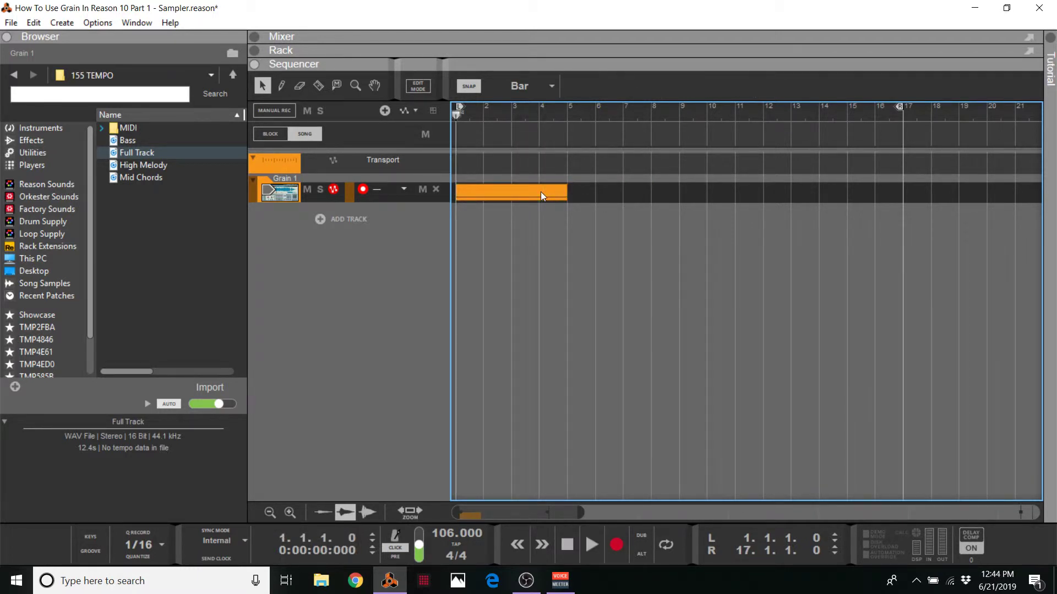
# - Bounce the four-bar Grain 1 note clip in place to a new audio track
pyautogui.rightClick(541, 192)
pyautogui.click(594, 377)
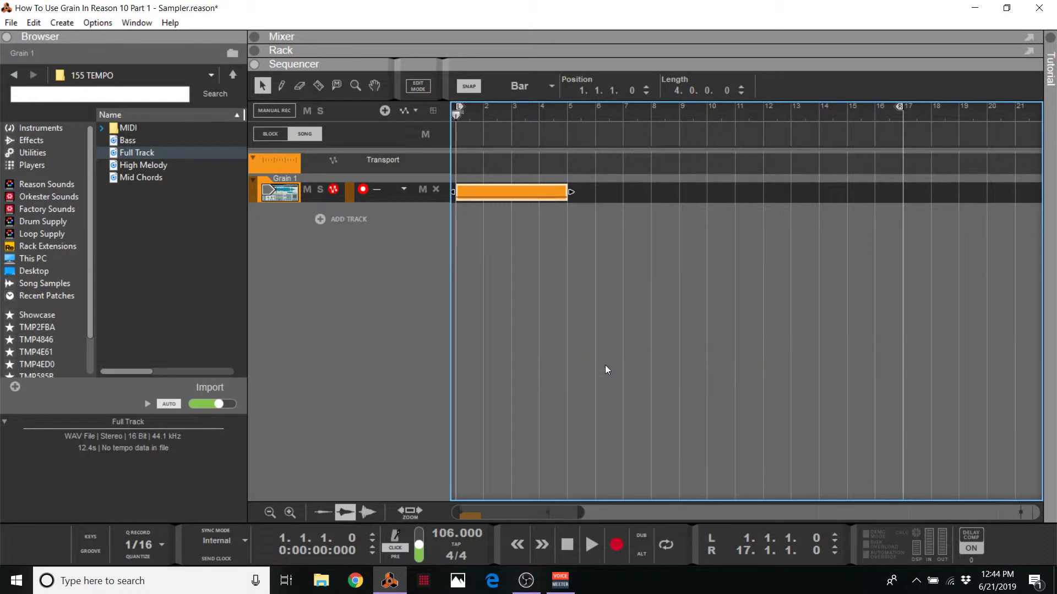
pyautogui.press('h')
pyautogui.press('h')
pyautogui.press('h')
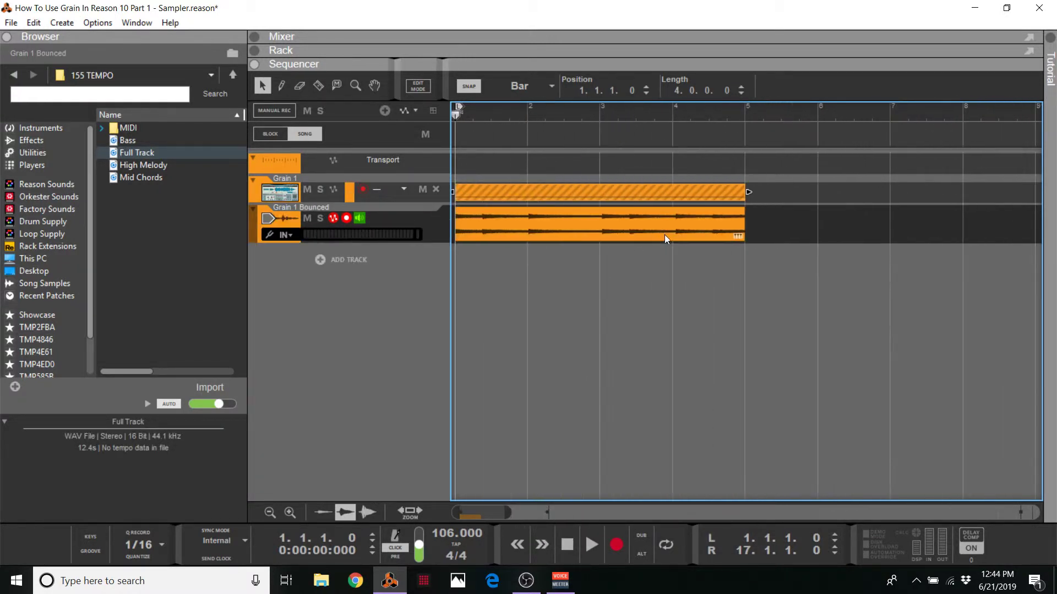
# - Extend the bounced clip slightly past bar 5 to a length of 4.0.0.66 and play it from bar 1
pyautogui.click(668, 234)
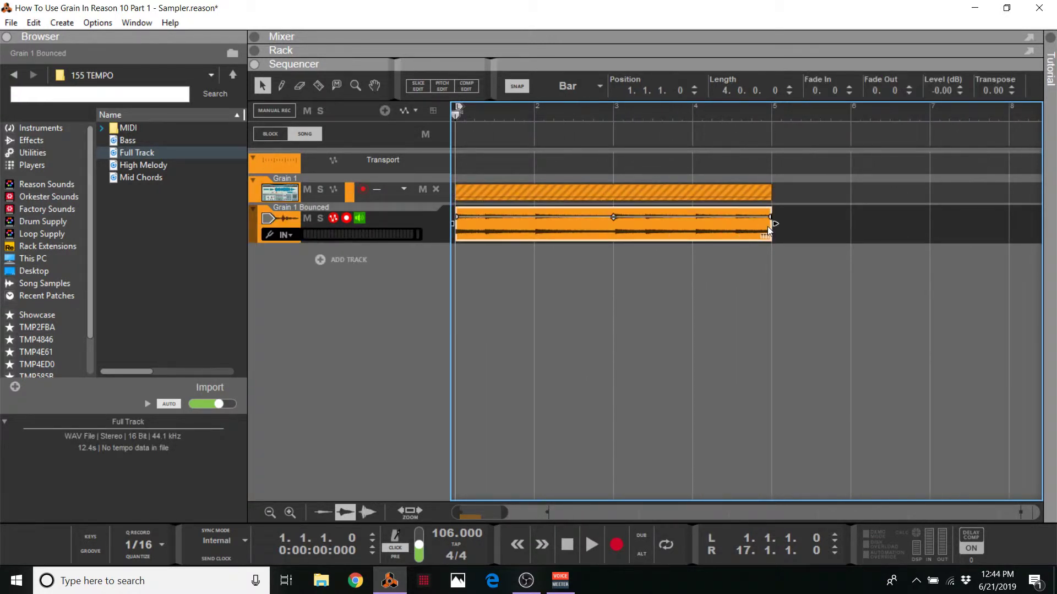
pyautogui.moveTo(775, 225); pyautogui.dragTo(775, 225)
pyautogui.press('space')
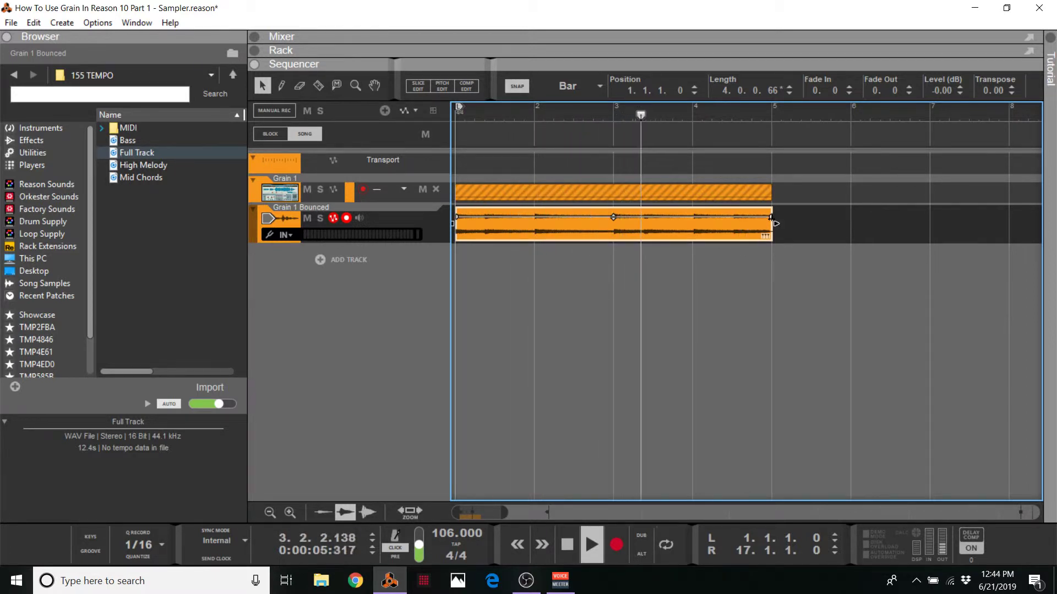
pyautogui.scroll(-1, 852, 138)
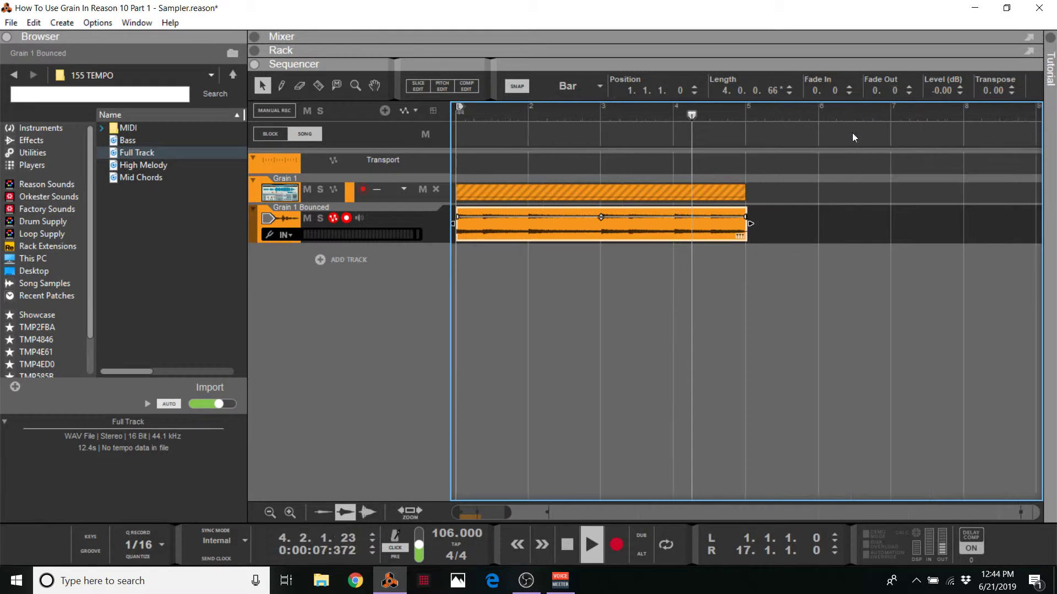
pyautogui.scroll(-1, 738, 186)
pyautogui.scroll(-1, 718, 193)
pyautogui.press('space')
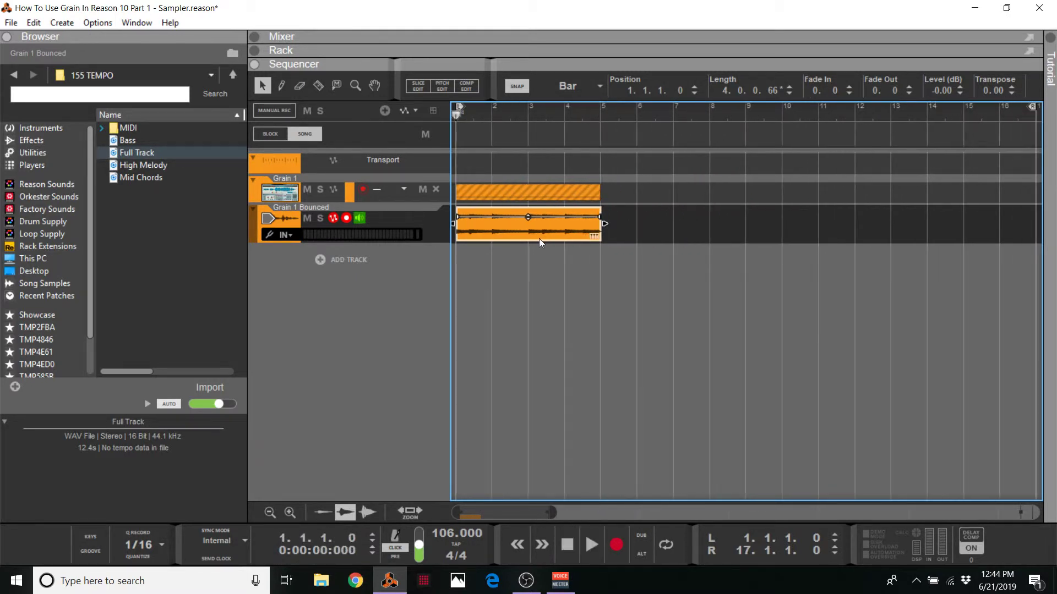
# - Copy the bounced audio clip to bar 5 and discard the additional copy made at bar 9
pyautogui.moveTo(490, 234); pyautogui.dragTo(641, 235)
pyautogui.scroll(-2, 641, 232)
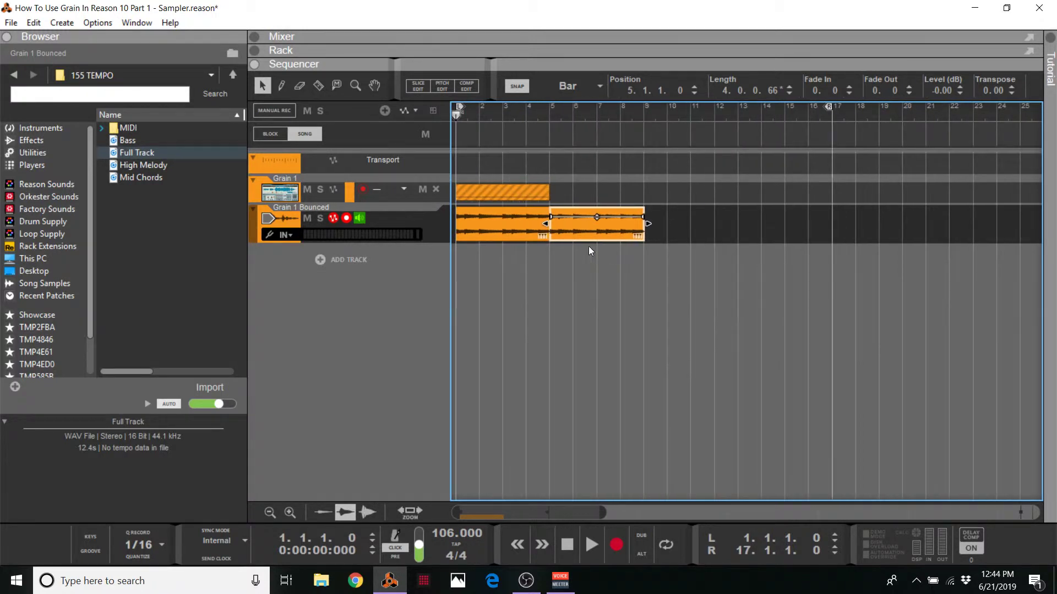
pyautogui.moveTo(567, 230); pyautogui.dragTo(667, 236)
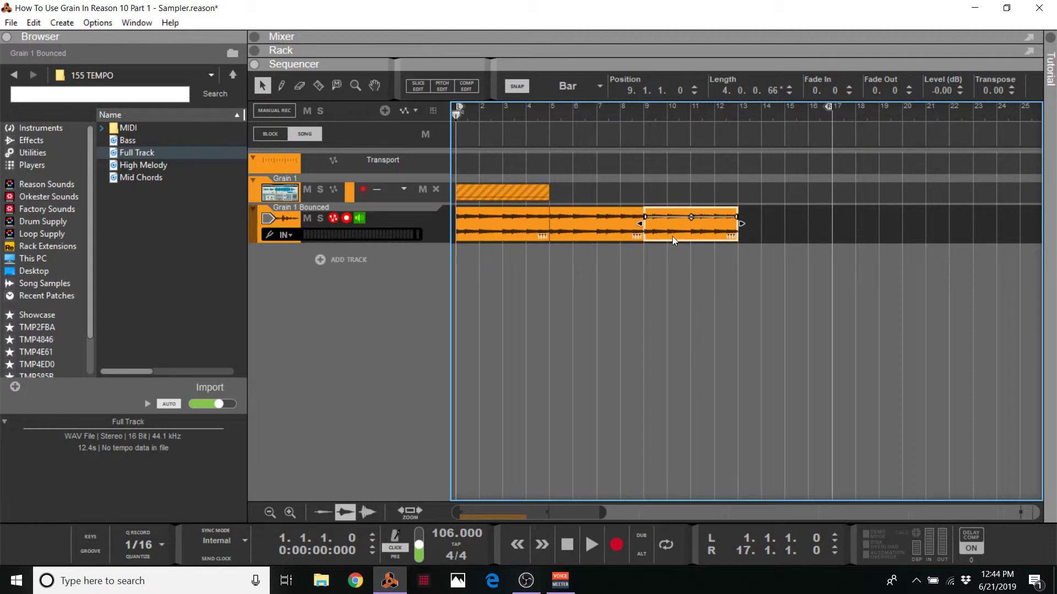
pyautogui.press('Delete')
# - Move the muted Grain 1 note clip to bar 9, open it for note editing, and unmute it
pyautogui.moveTo(520, 193); pyautogui.dragTo(657, 199)
pyautogui.doubleClick(665, 196)
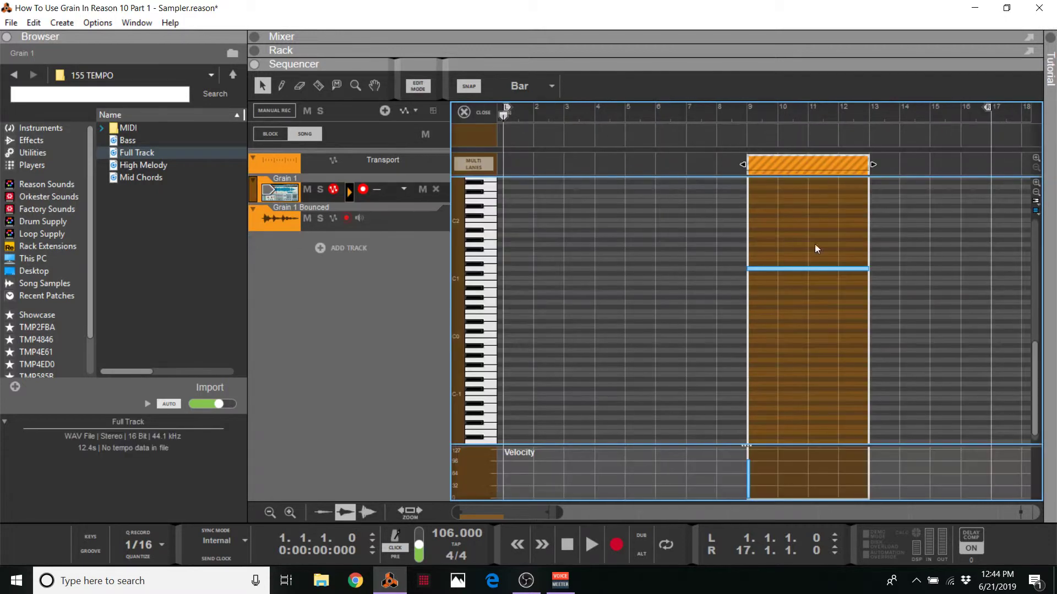
pyautogui.moveTo(815, 212); pyautogui.dragTo(781, 313)
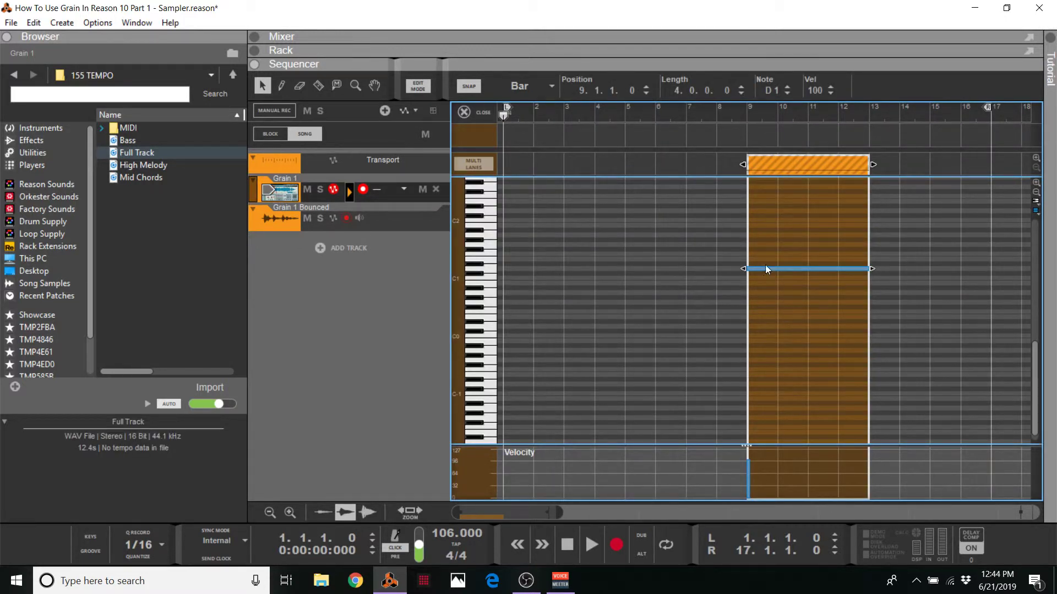
pyautogui.rightClick(774, 165)
pyautogui.click(817, 361)
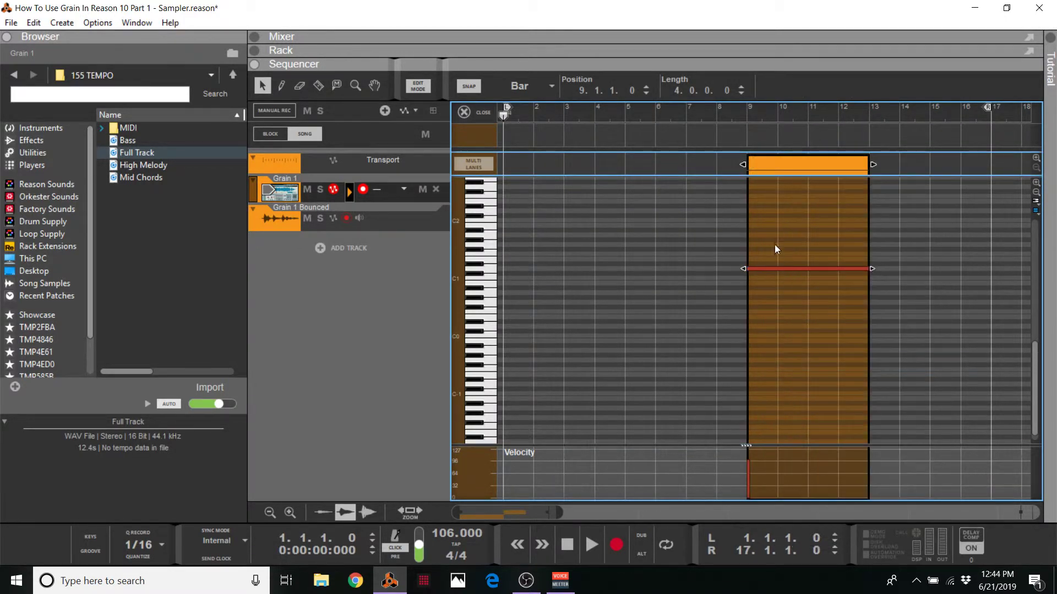
# - Transpose the clip's note to G1 and play the sequence into bar 9 to hear the pitched sample
pyautogui.moveTo(764, 94); pyautogui.dragTo(777, 80)
pyautogui.moveTo(777, 76); pyautogui.dragTo(779, 83)
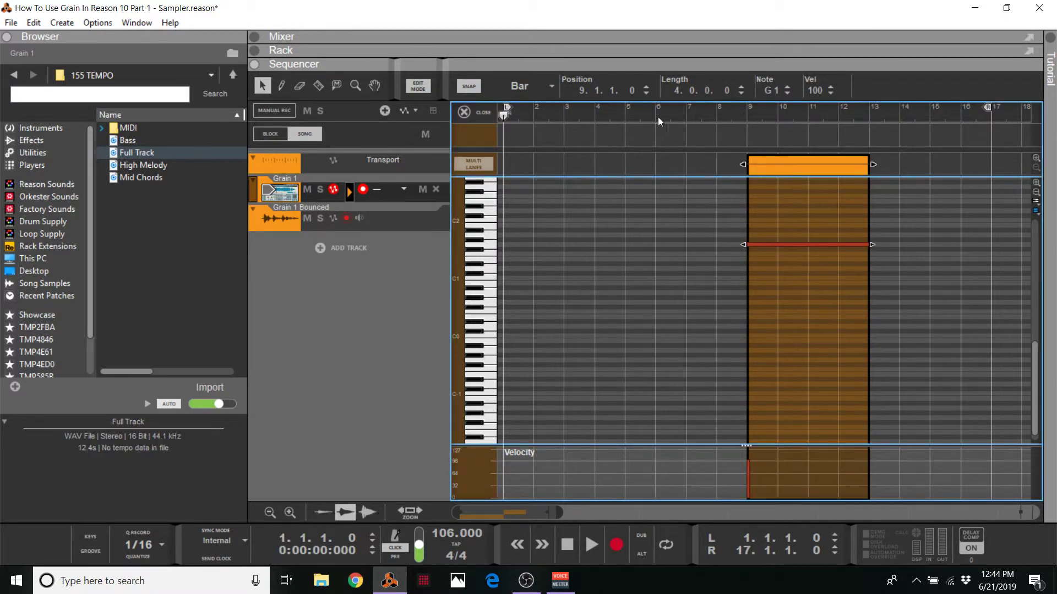
pyautogui.click(627, 111)
pyautogui.press('space')
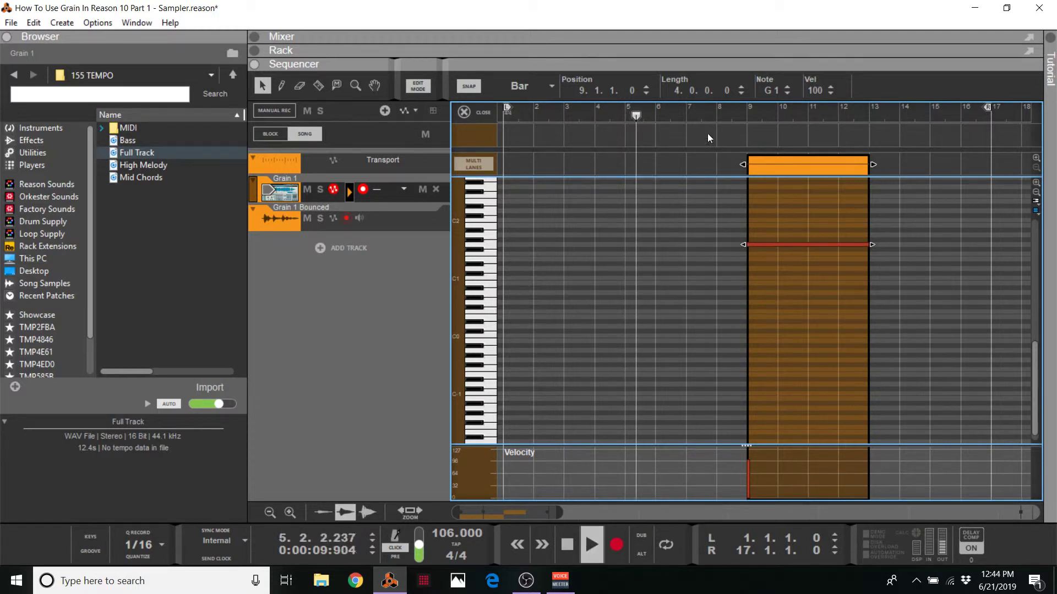
pyautogui.press('space')
pyautogui.click(719, 112)
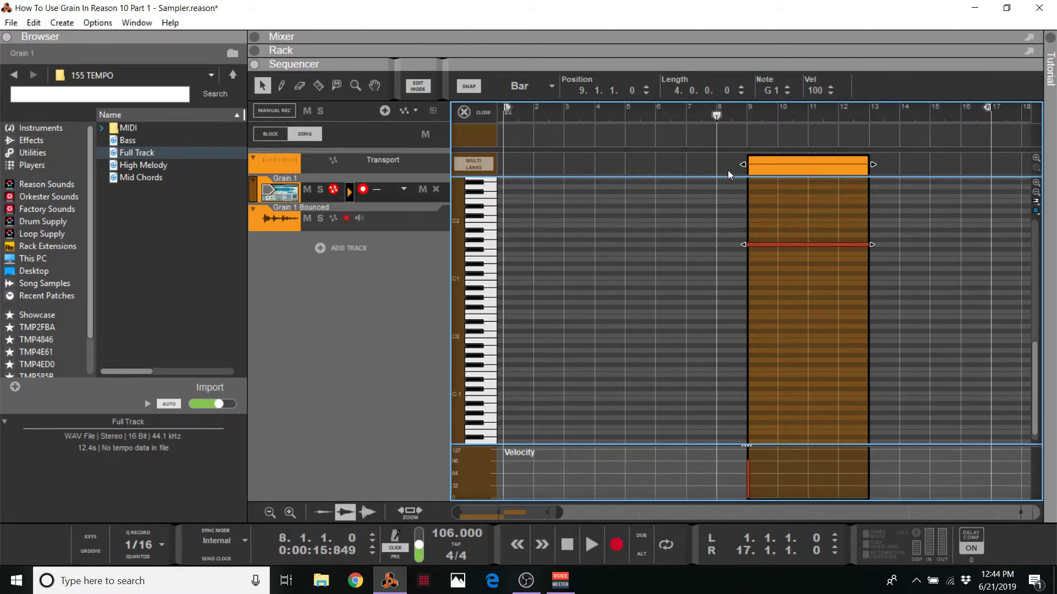
pyautogui.press('space')
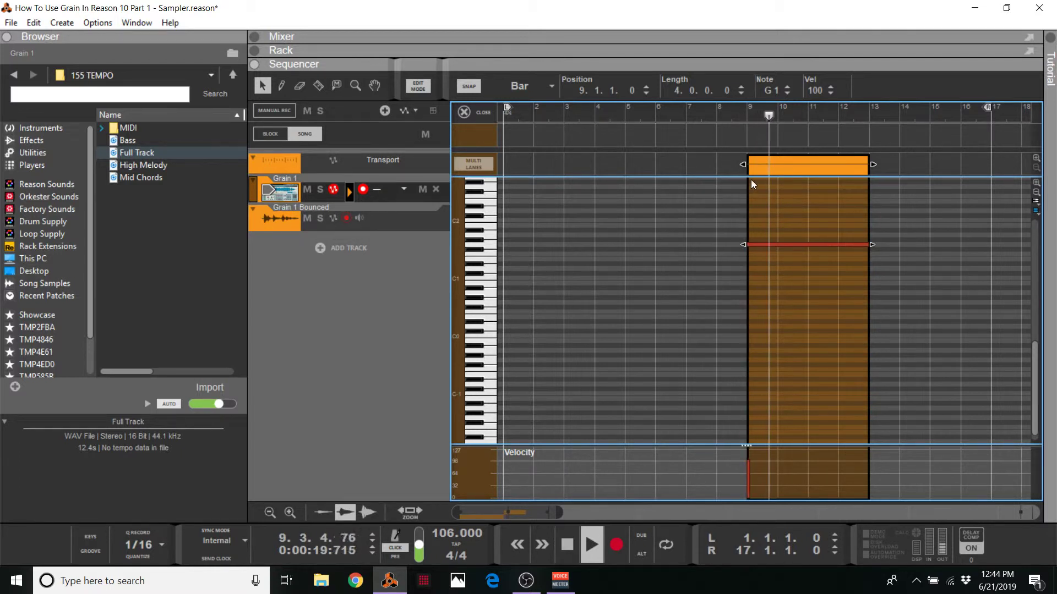
pyautogui.press('space')
# - Delete the Grain 1 note clip and copy the bounced audio clip to bar 9 with a transpose of 5
pyautogui.click(481, 113)
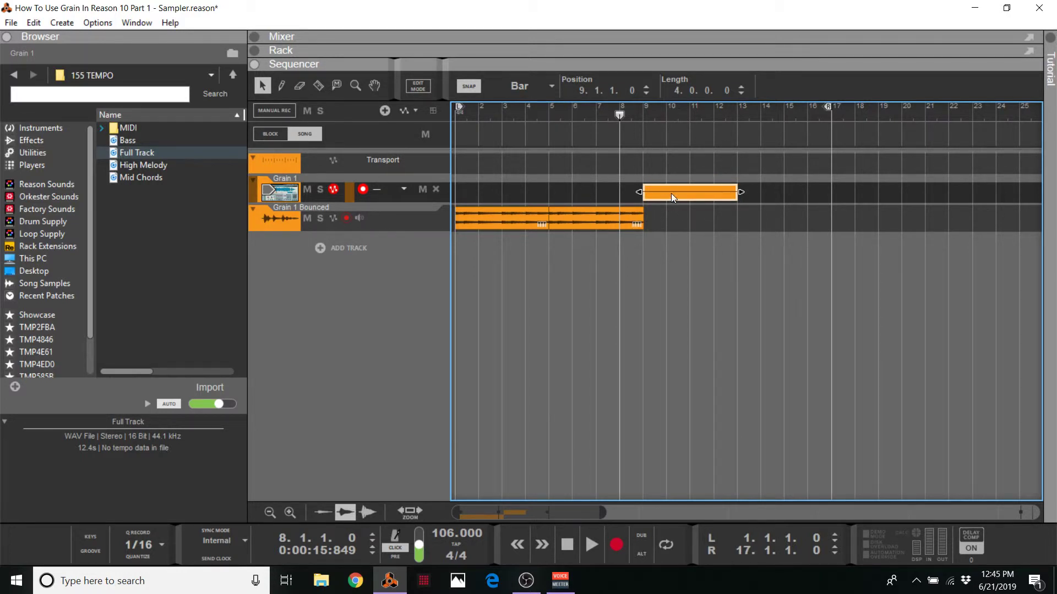
pyautogui.press('Delete')
pyautogui.click(612, 223)
pyautogui.moveTo(577, 225); pyautogui.dragTo(673, 227)
pyautogui.doubleClick(983, 92)
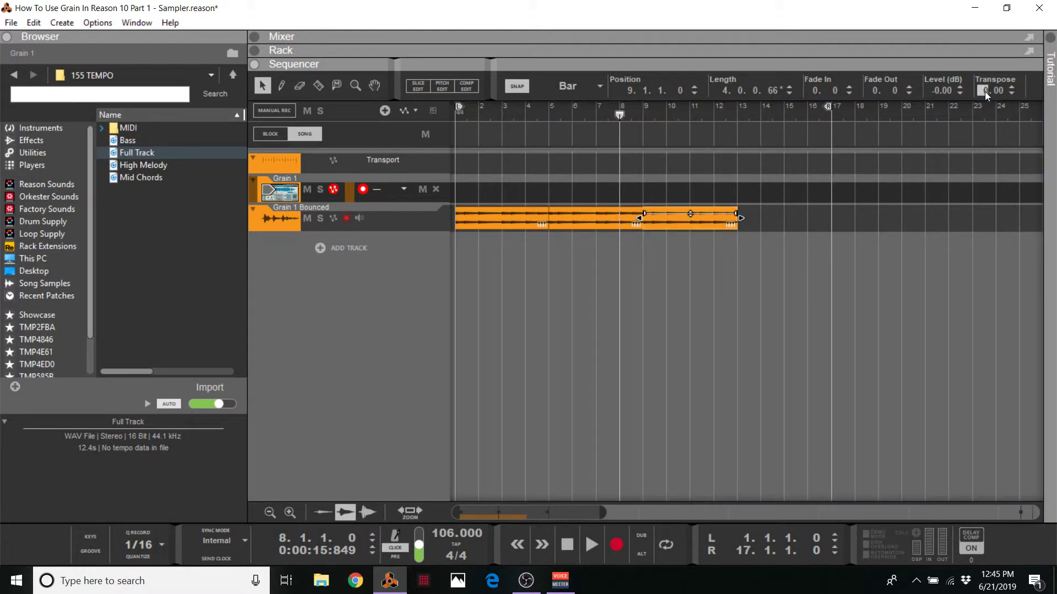
pyautogui.press('Return')
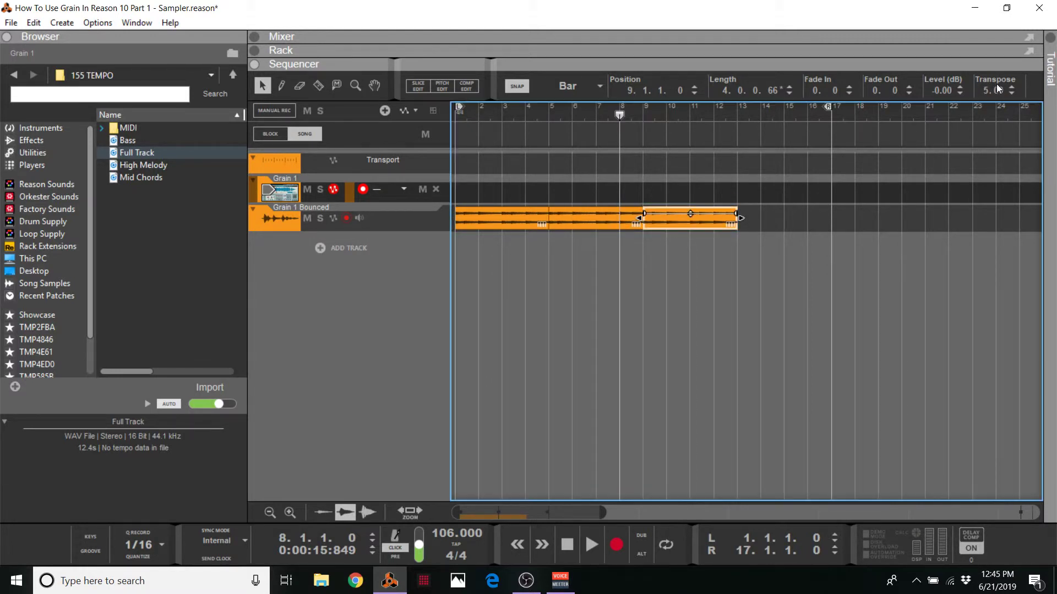
# - Copy the transposed audio clip from bar 9 to bar 13 and play the arrangement from bar 8
pyautogui.click(643, 113)
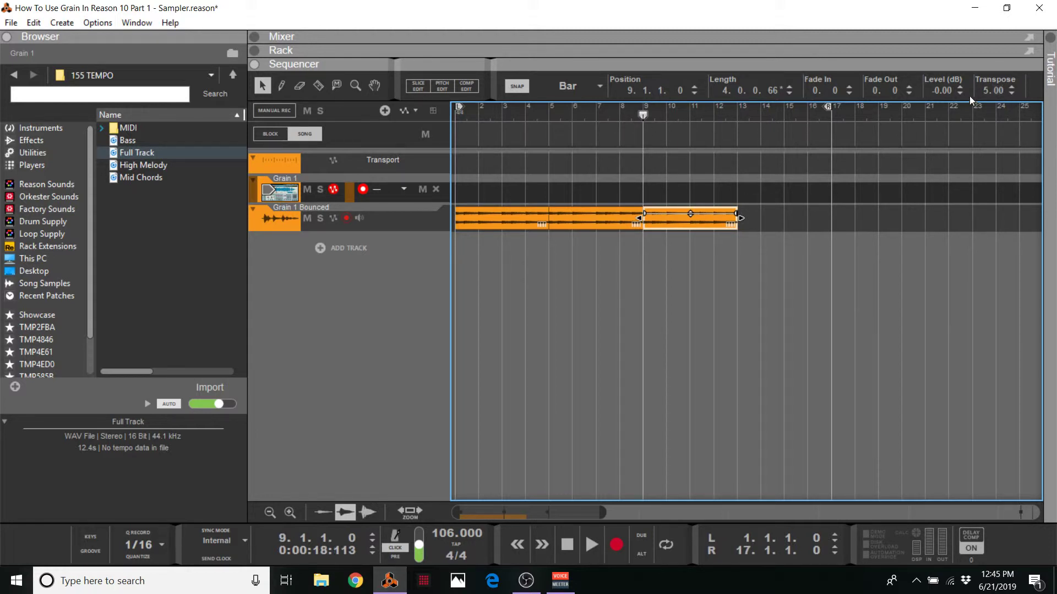
pyautogui.click(620, 111)
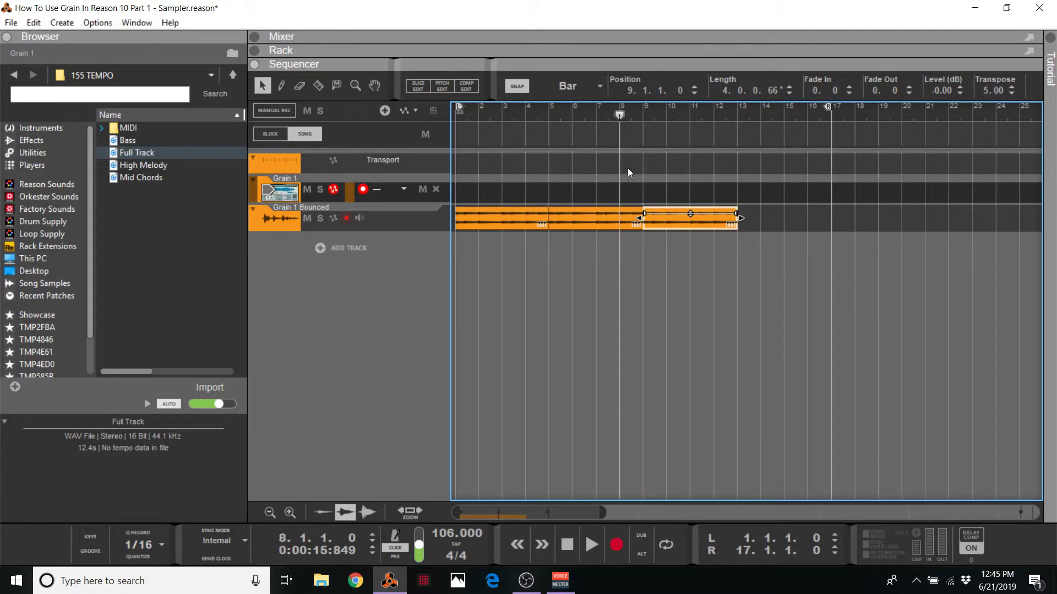
pyautogui.moveTo(657, 223); pyautogui.dragTo(753, 219)
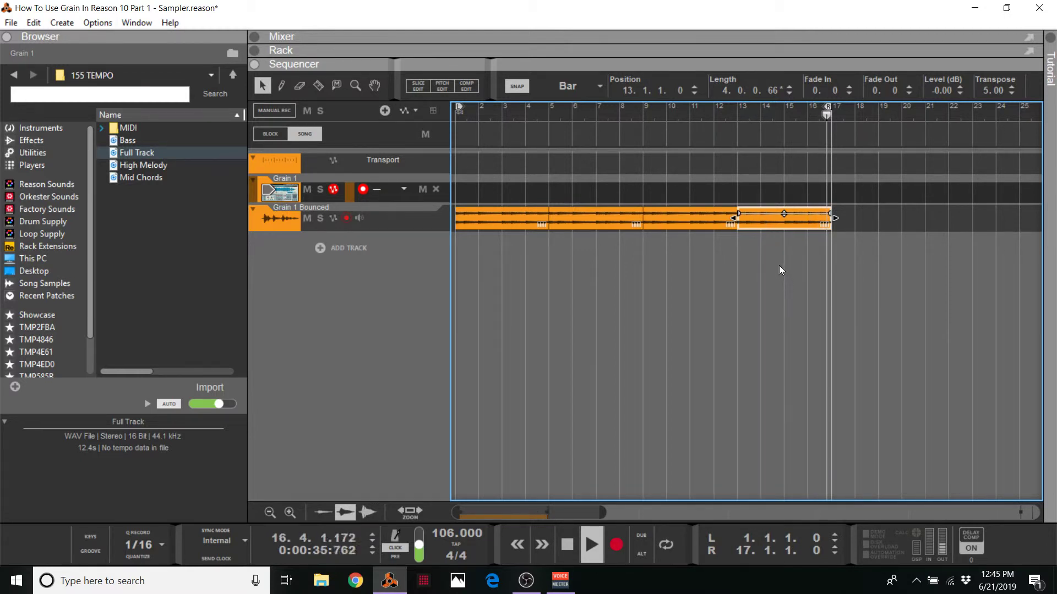
pyautogui.press('space')
# - Turn on looping and play from bar 16 to hear the transition back to bar 1
pyautogui.press('l')
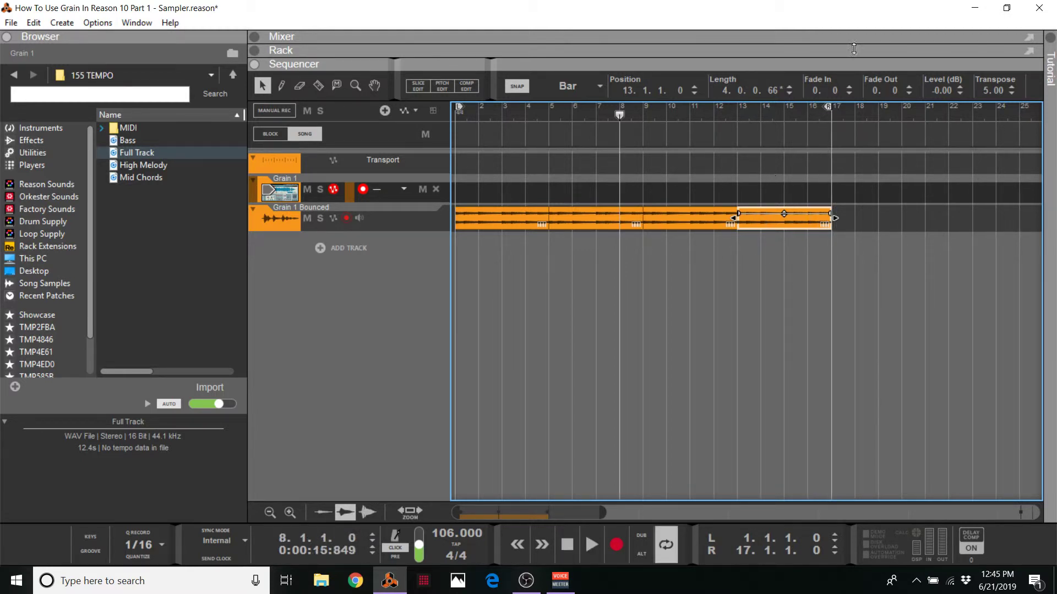
pyautogui.click(809, 113)
pyautogui.press('space')
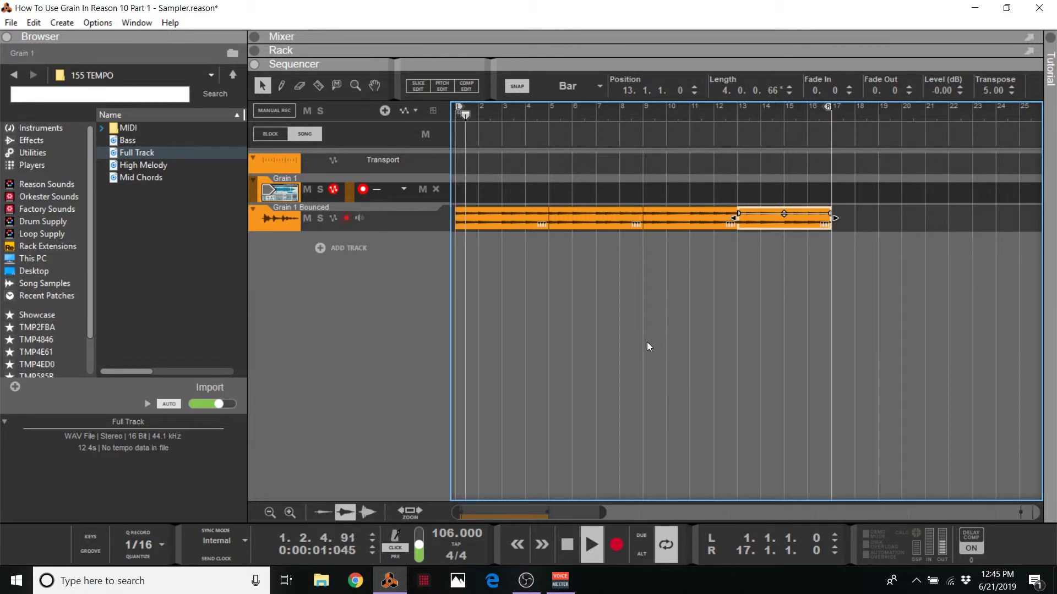
pyautogui.click(565, 539)
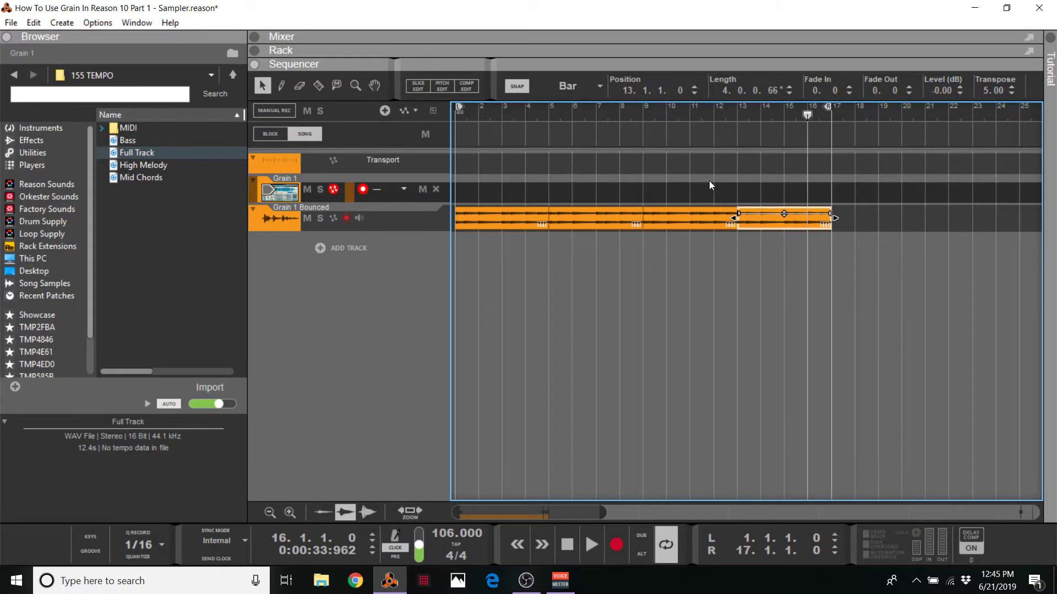
# - Remove the transposed audio clip copy at bar 13
pyautogui.moveTo(757, 223); pyautogui.dragTo(583, 216)
pyautogui.moveTo(668, 222); pyautogui.dragTo(757, 230)
pyautogui.press('Delete')
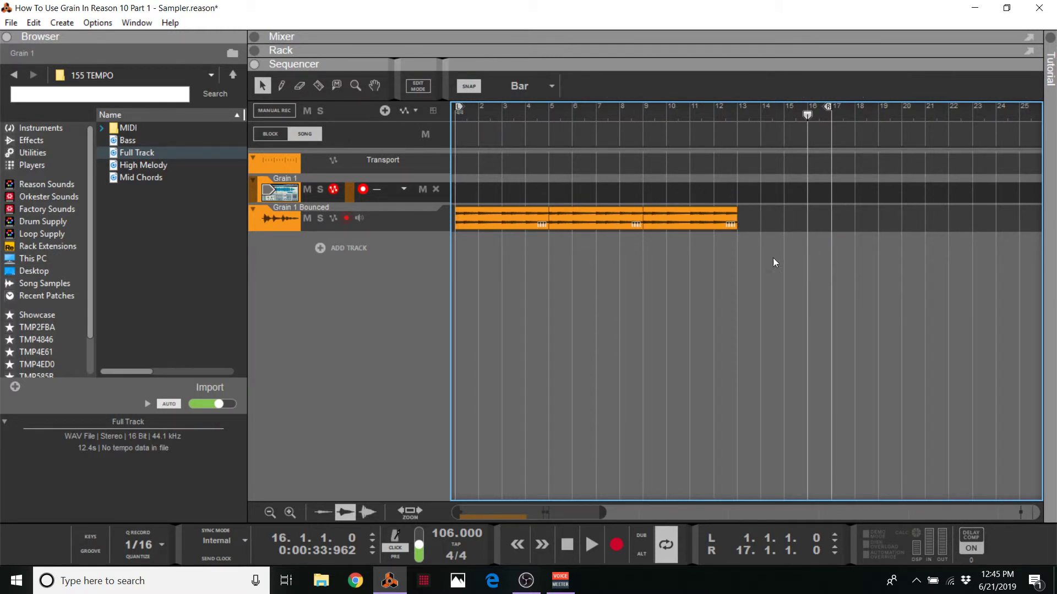
pyautogui.click(676, 223)
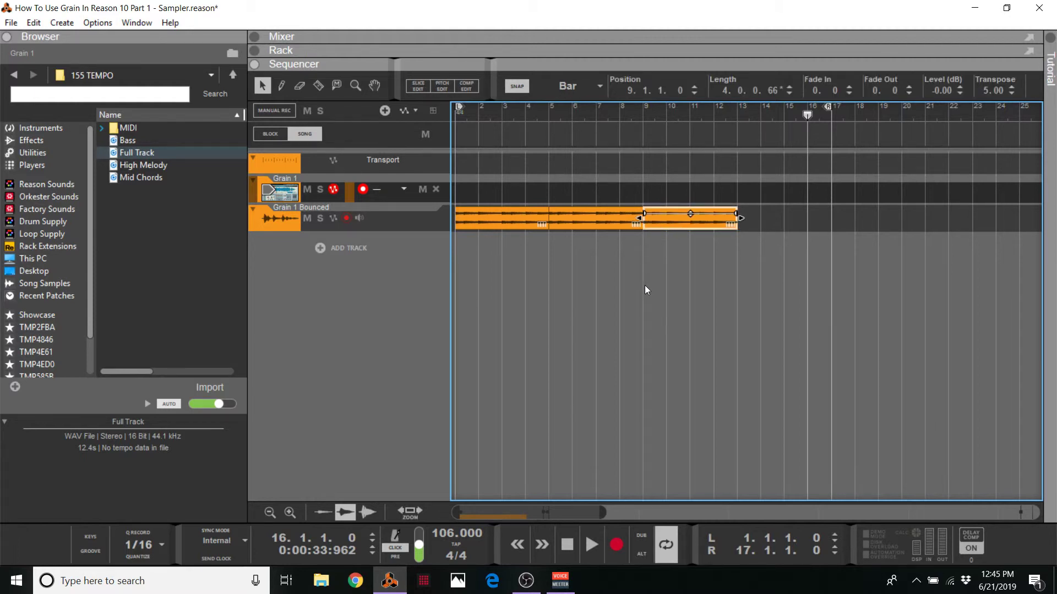
pyautogui.moveTo(663, 180); pyautogui.dragTo(499, 239)
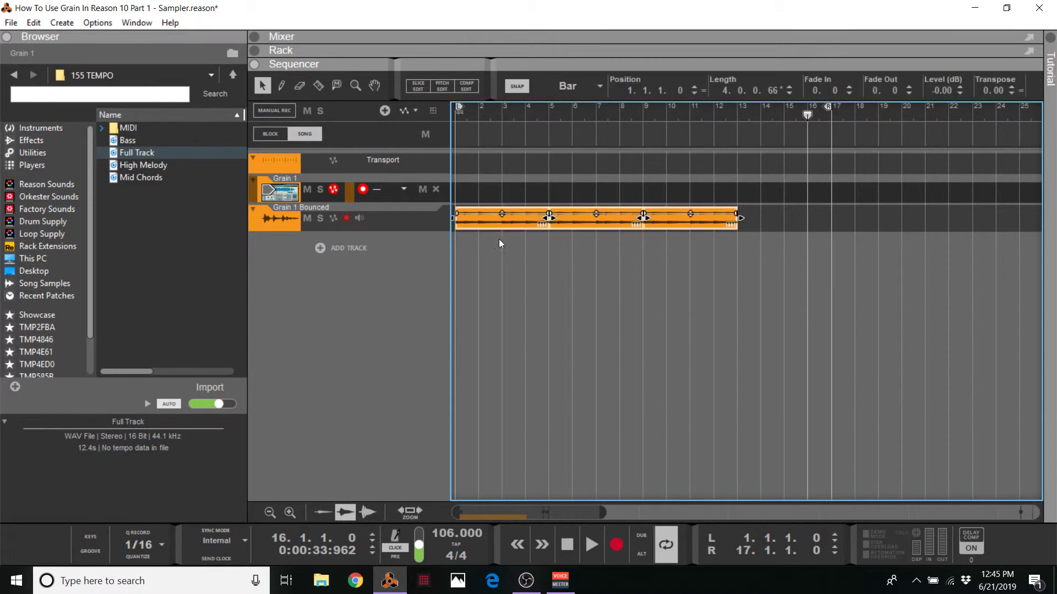
pyautogui.press('Delete')
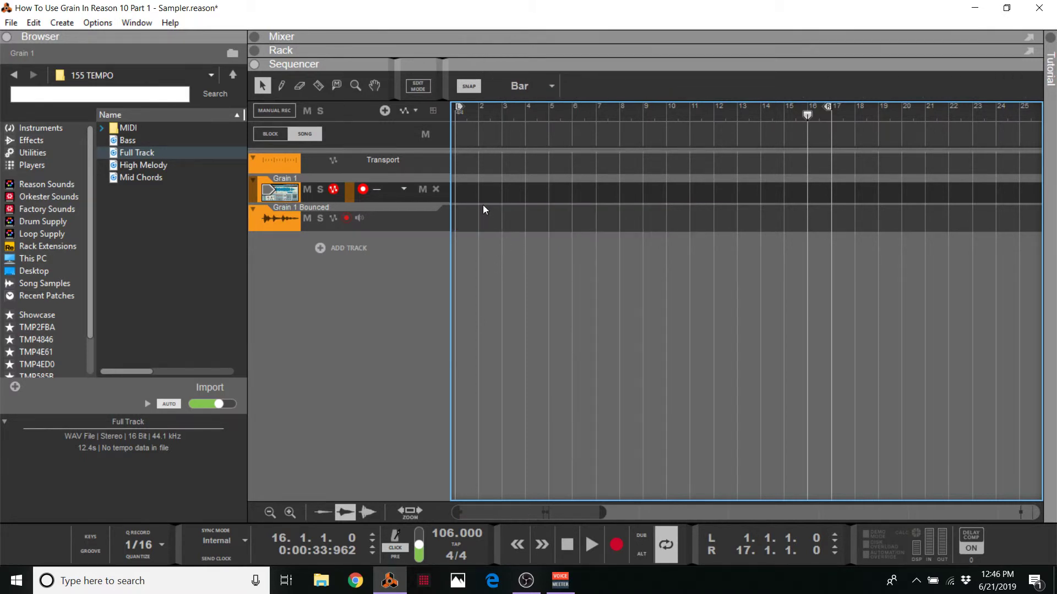
pyautogui.hotkey('ctrl', 'z')
# - Delete the bounced audio clips at bars 5 and 9, keeping only the one at bar 1
pyautogui.moveTo(738, 174); pyautogui.dragTo(593, 251)
pyautogui.press('Delete')
pyautogui.press('w')
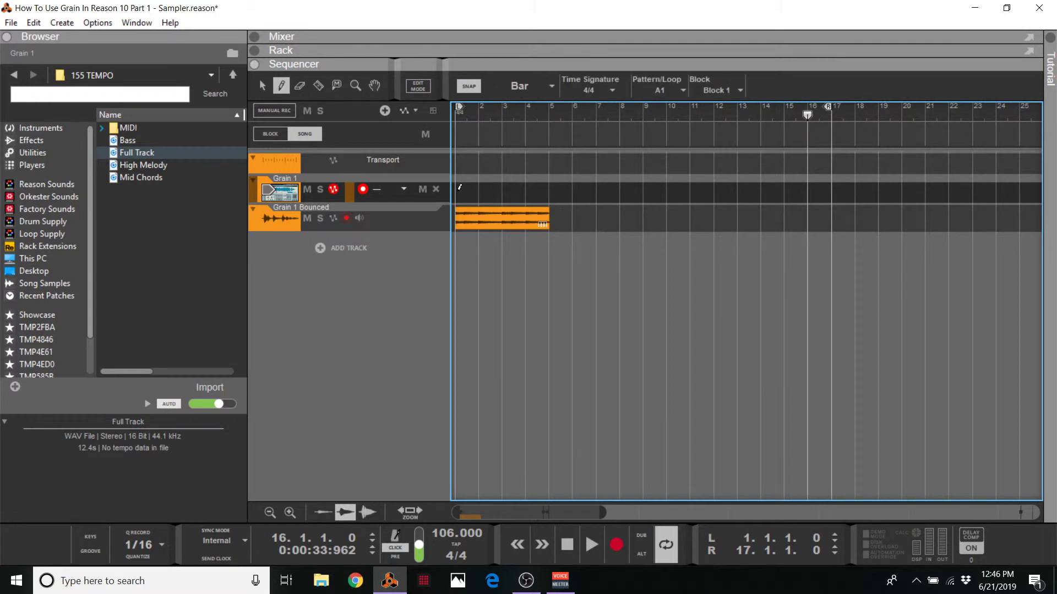
# - Create a clip at bar 1 of the Grain 1 track and draw a seven-bar A1 note in it
pyautogui.moveTo(460, 188); pyautogui.dragTo(548, 192)
pyautogui.doubleClick(531, 193)
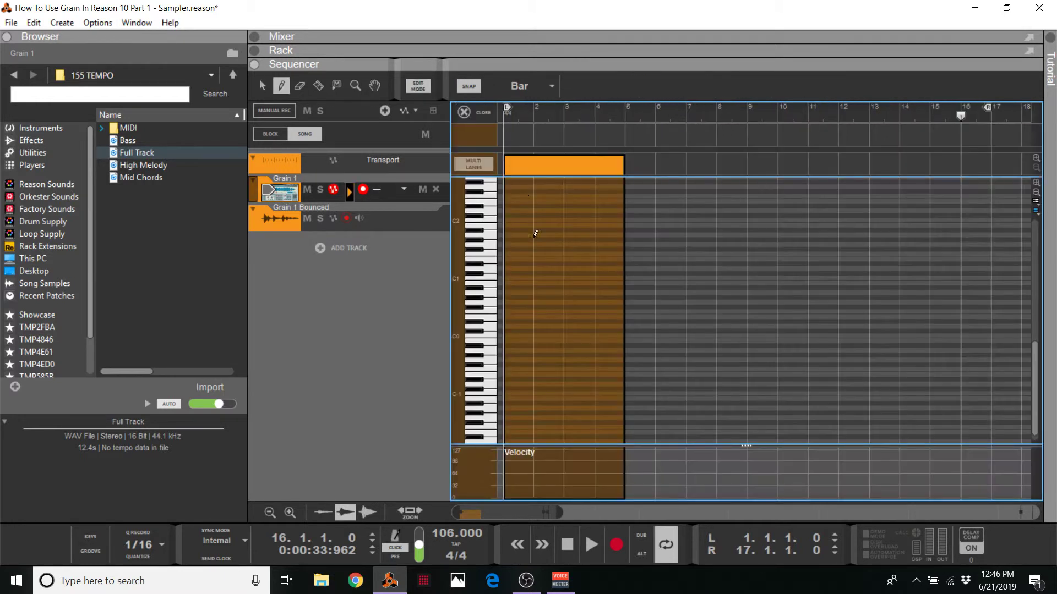
pyautogui.click(491, 234)
pyautogui.click(492, 233)
pyautogui.moveTo(506, 235); pyautogui.dragTo(714, 234)
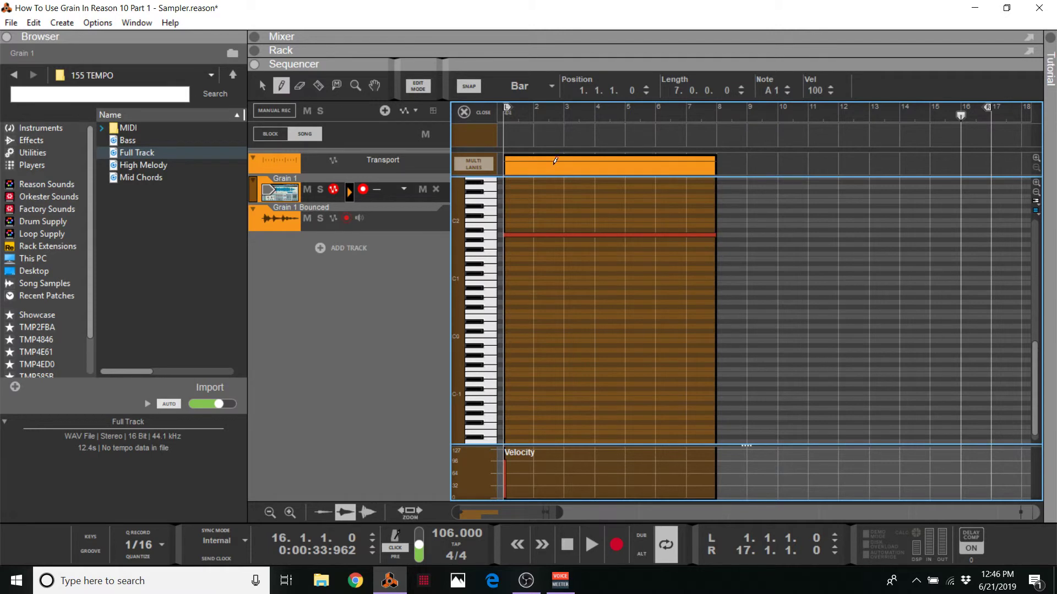
# - Close the note editor and bounce the seven-bar Grain 1 clip in place to a new audio track
pyautogui.click(476, 114)
pyautogui.press('q')
pyautogui.click(487, 190)
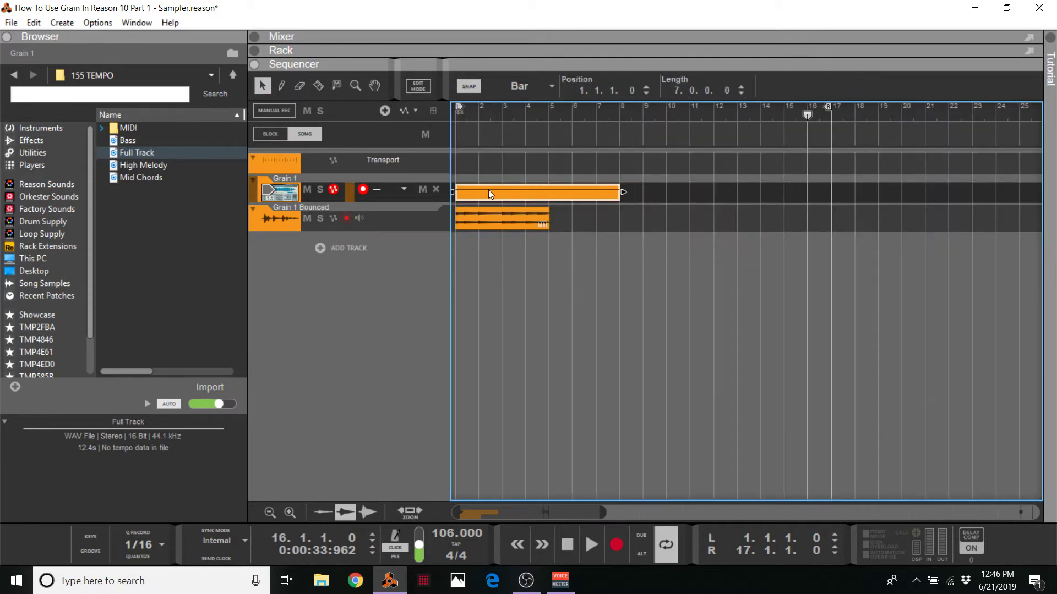
pyautogui.rightClick(488, 190)
pyautogui.click(603, 376)
# - With snap off, shorten the newly bounced audio clip to a slice of length 0.0.2.238 at bar 1
pyautogui.hscroll(-2, 598, 269)
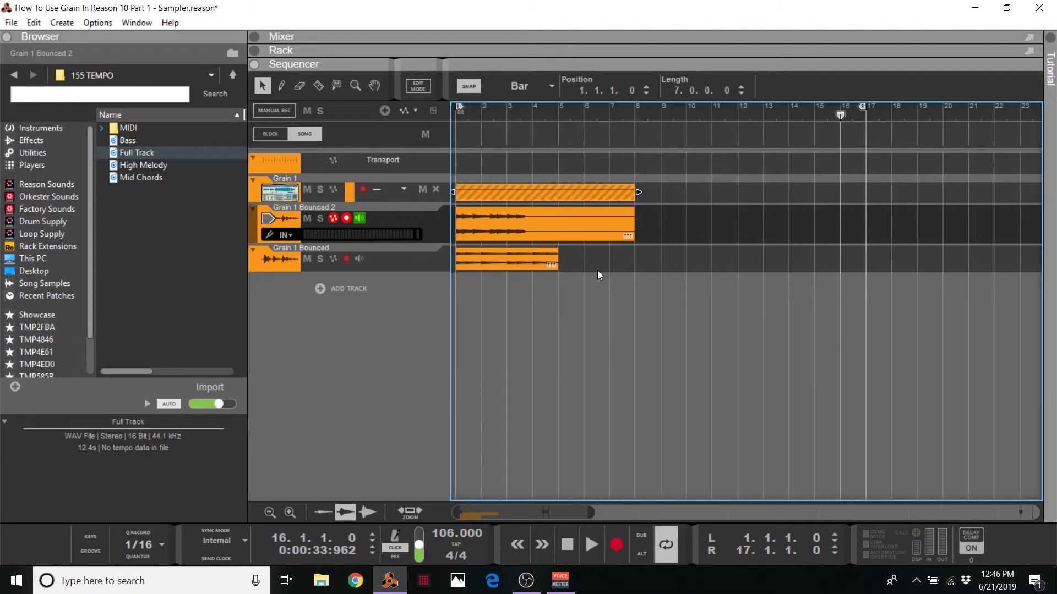
pyautogui.scroll(1, 599, 268)
pyautogui.hscroll(-2, 598, 267)
pyautogui.click(611, 226)
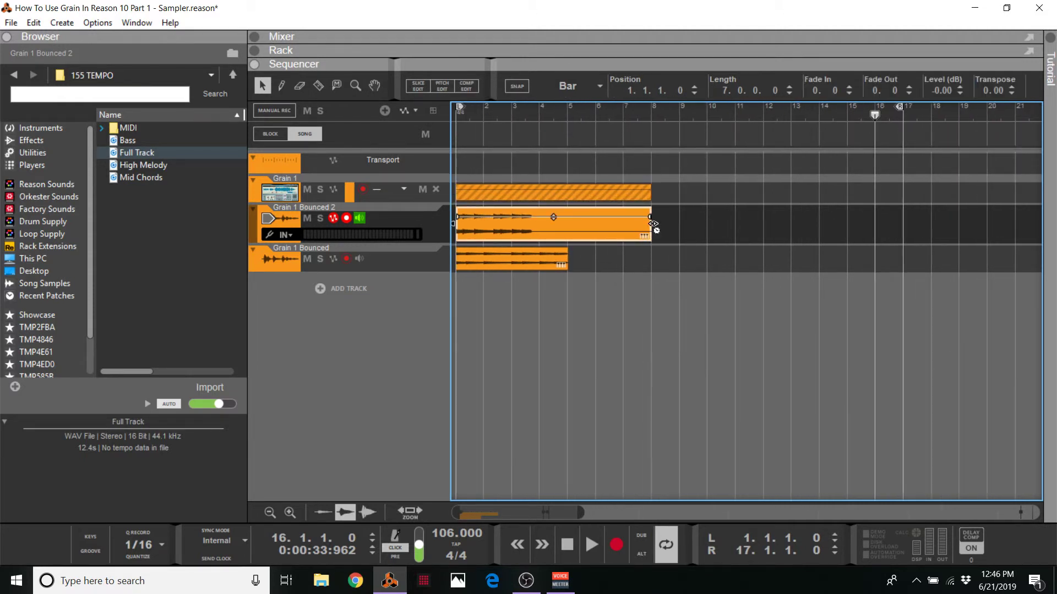
pyautogui.moveTo(651, 226); pyautogui.dragTo(465, 236)
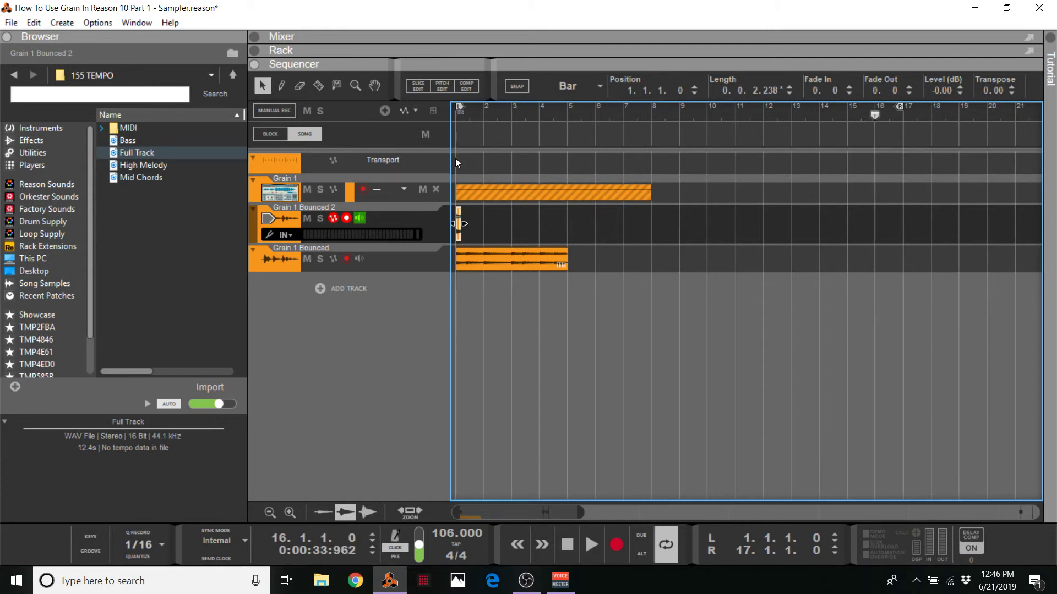
# - Audition the short slice from bar 1 and give it a fade-out of 0.19
pyautogui.press('Return')
pyautogui.press('space')
pyautogui.scroll(1, 464, 230)
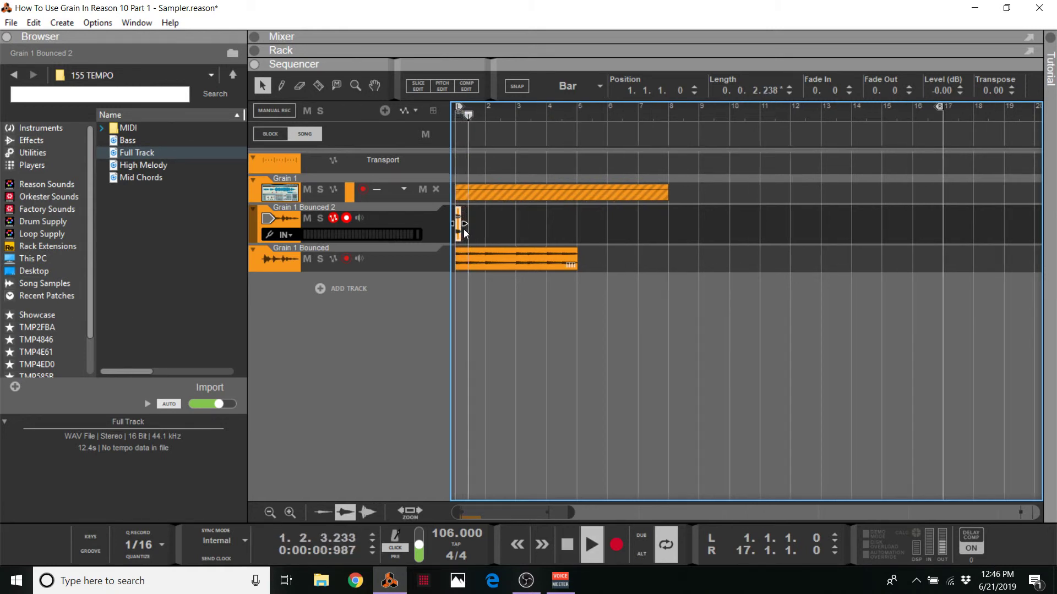
pyautogui.scroll(3, 464, 229)
pyautogui.press('space')
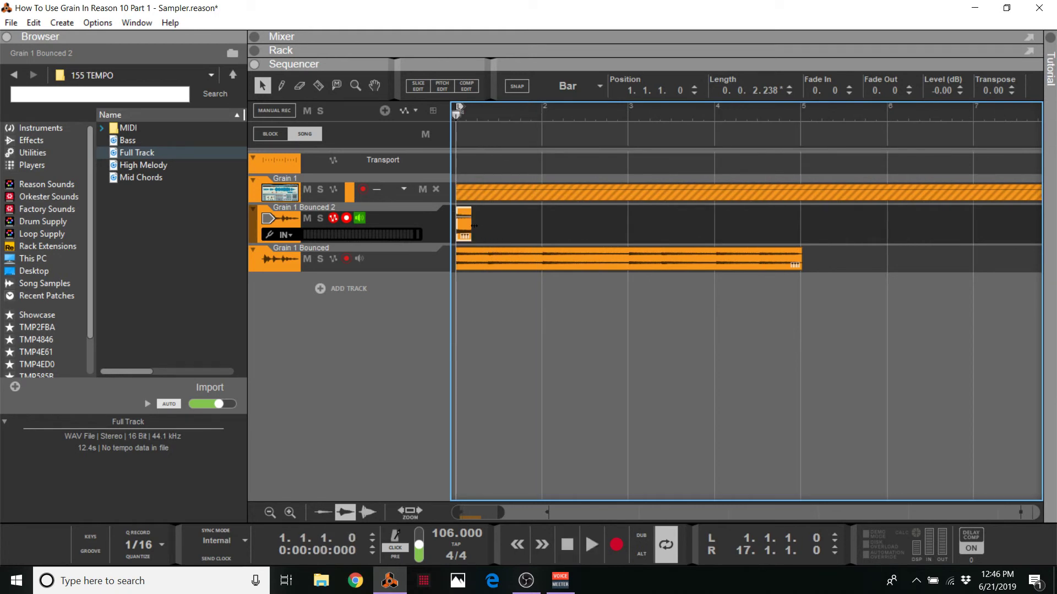
pyautogui.press('space')
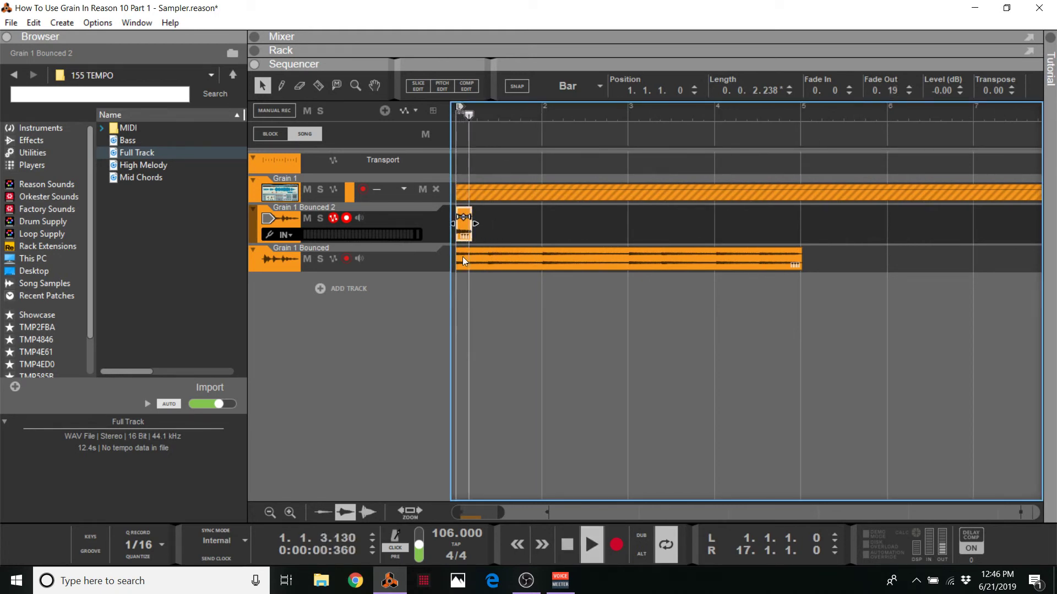
pyautogui.press('space')
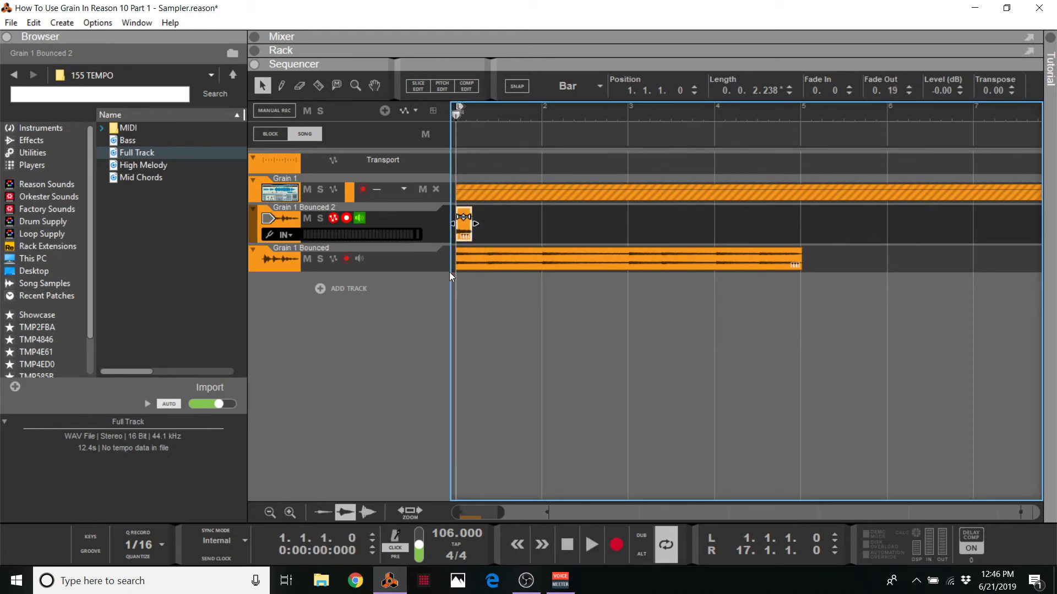
# - Set the snap value to 1/8, enable snapping, and trim the first bounced clip to a length of 3.2.0.0
pyautogui.click(689, 257)
pyautogui.click(550, 90)
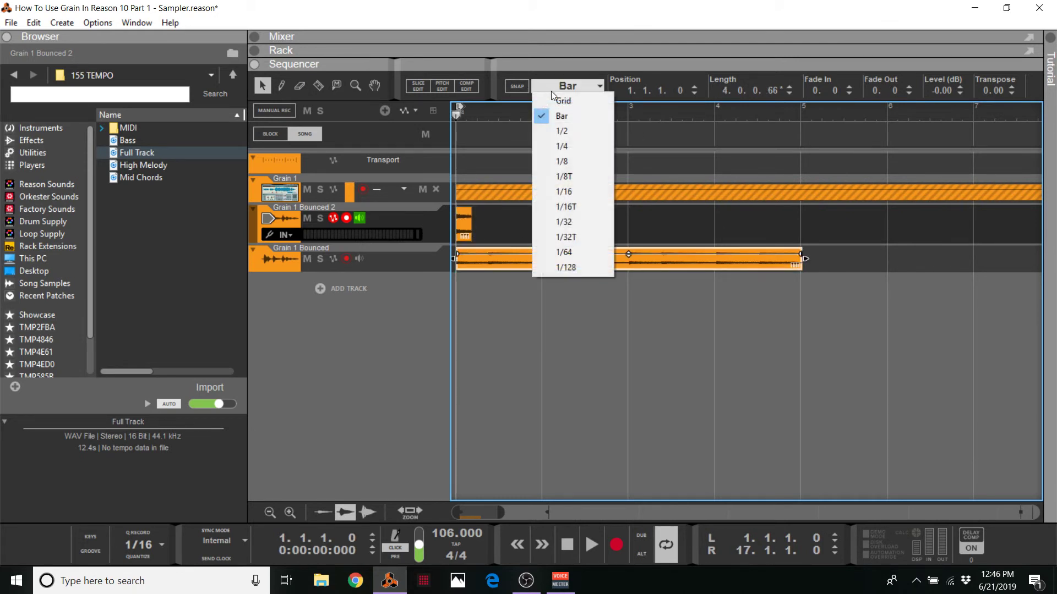
pyautogui.click(581, 158)
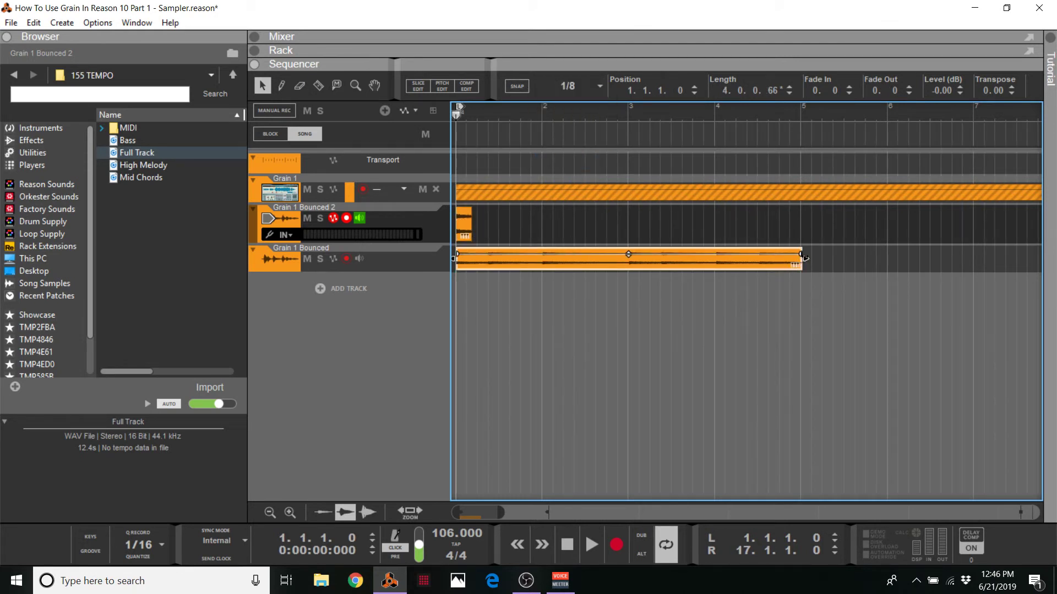
pyautogui.moveTo(803, 257); pyautogui.dragTo(757, 257)
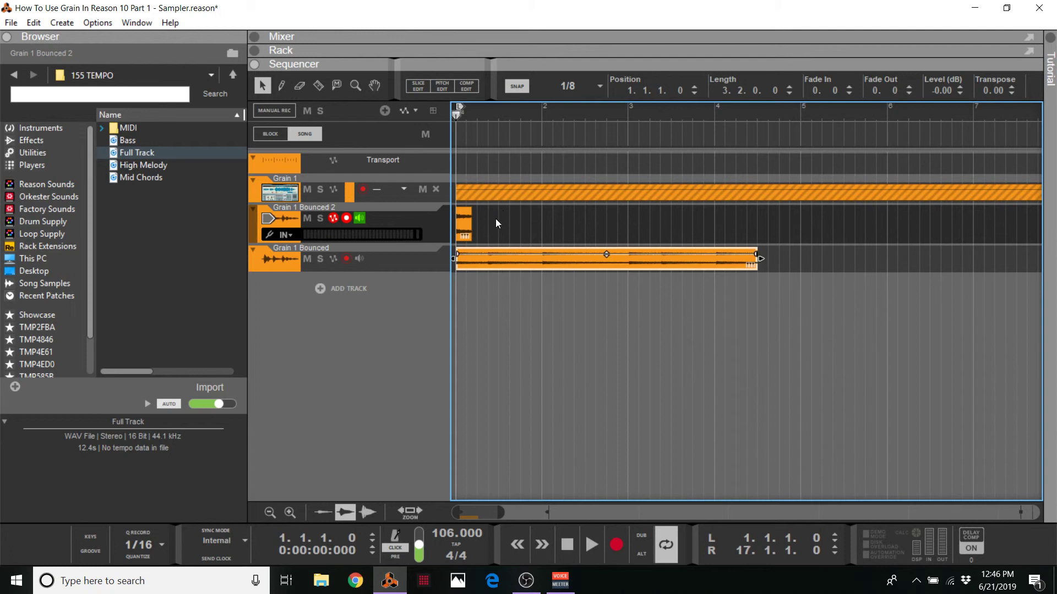
# - Fill the second half of bar 4 with four eighth-note copies of the slice and duplicate the main clip to bar 5
pyautogui.moveTo(462, 224); pyautogui.dragTo(772, 261)
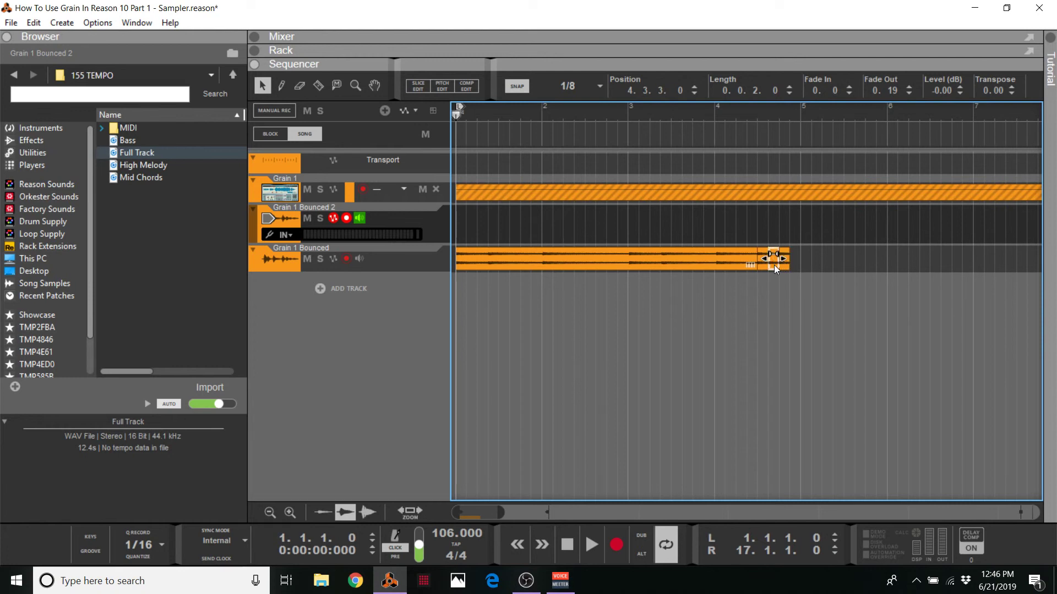
pyautogui.moveTo(595, 265); pyautogui.dragTo(935, 253)
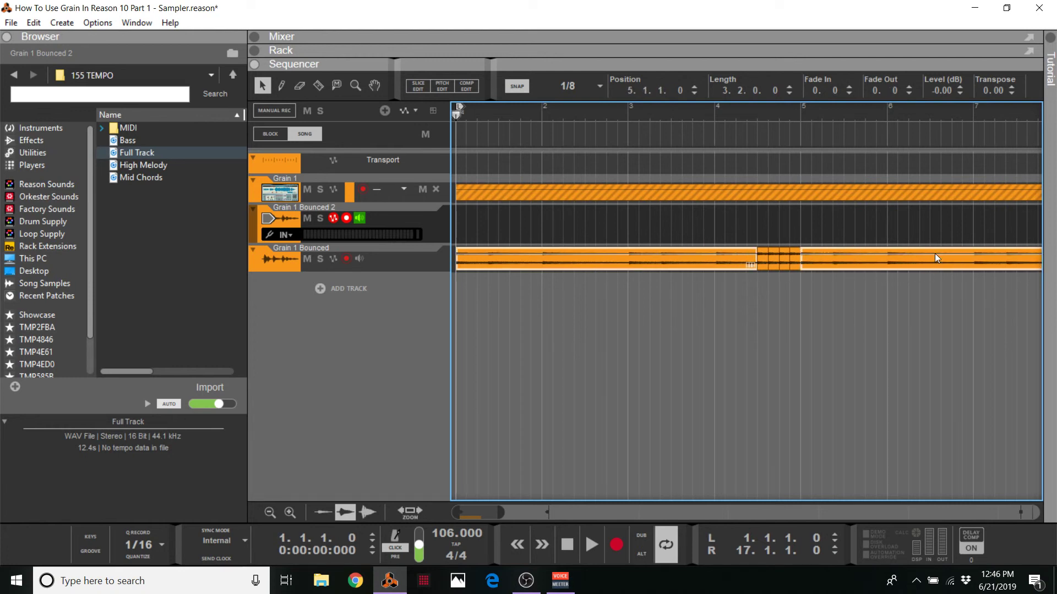
# - Play from position 3.4.3 to hear the repeated slices lead into the clip at bar 5
pyautogui.click(709, 113)
pyautogui.press('space')
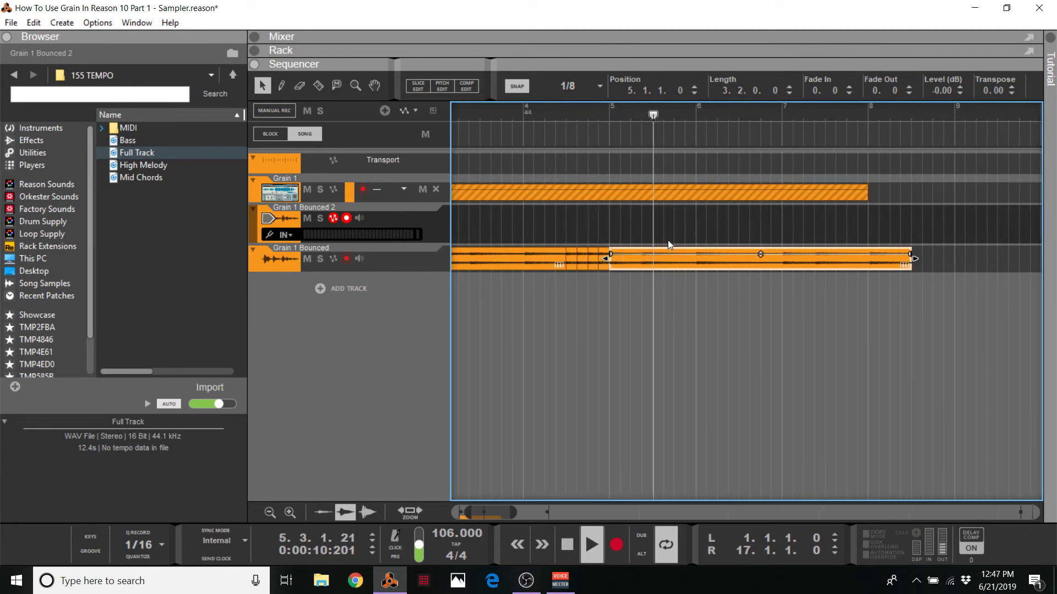
pyautogui.press('space')
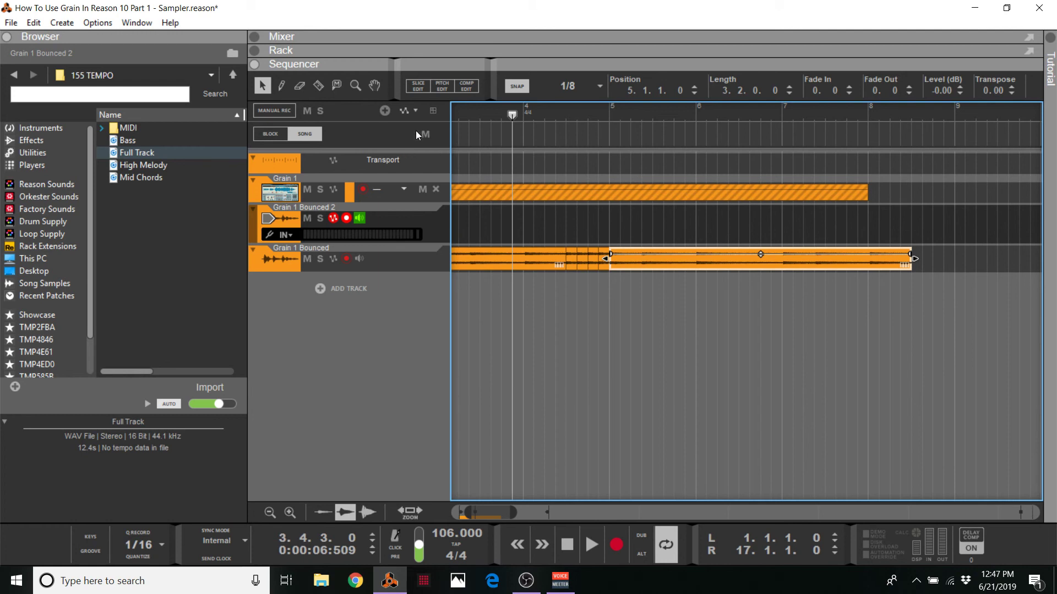